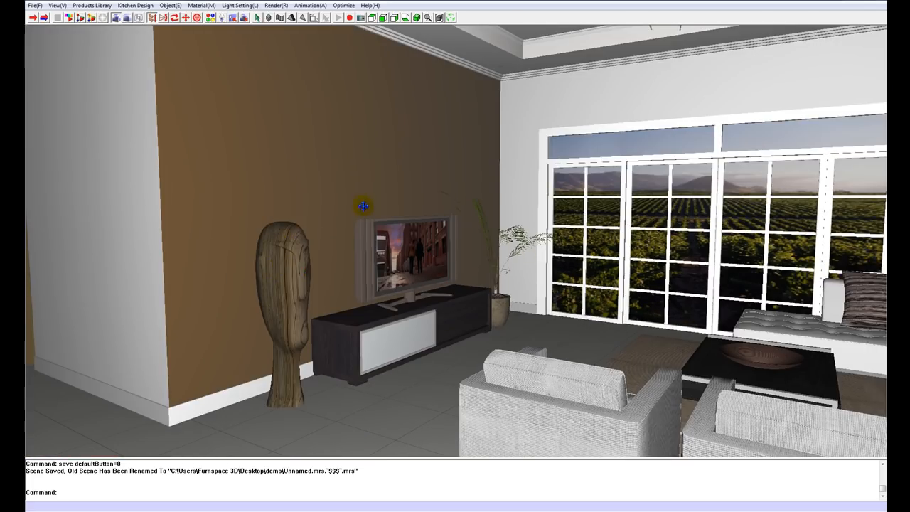
- Insert curtain02.lpg from Additional Library Vol 2, Decoration, Carpet&Curtain, centred on the window wall with its upper edge above the glass
drag(627, 263, 422, 214)
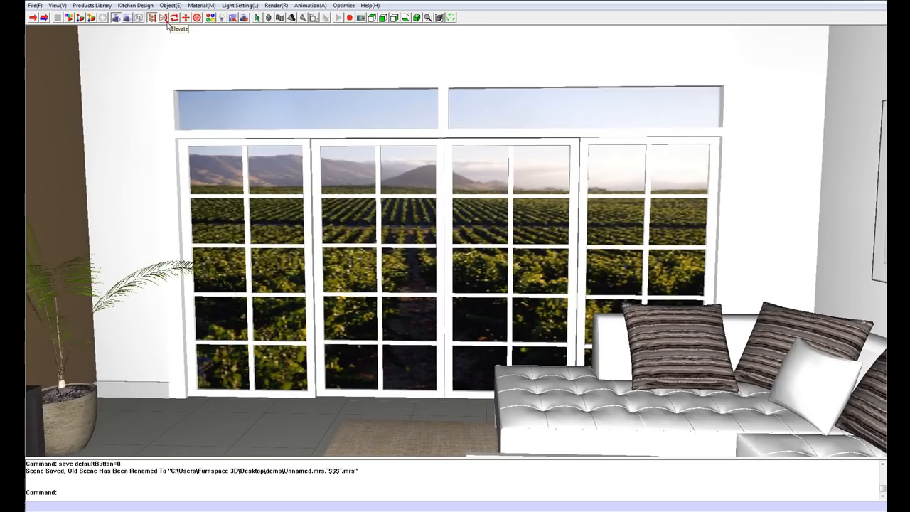
click(165, 21)
drag(225, 89, 238, 93)
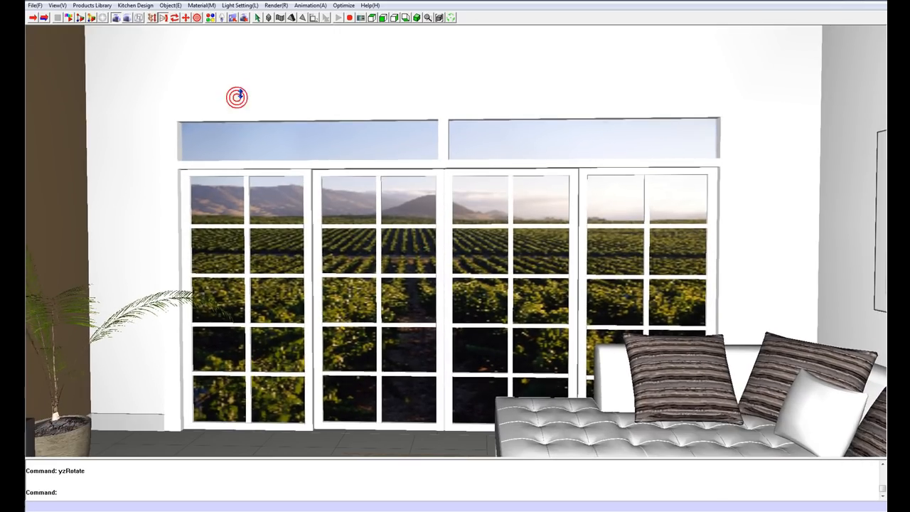
click(102, 7)
click(101, 16)
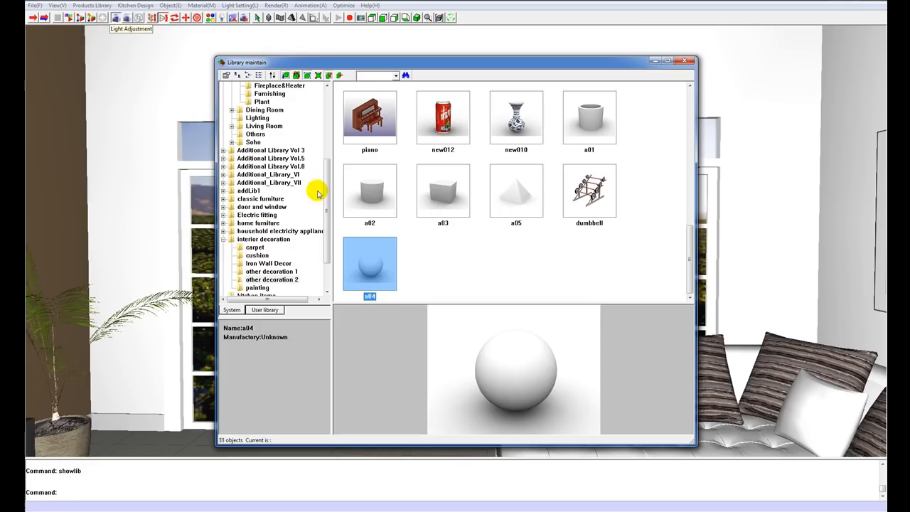
drag(327, 193, 327, 124)
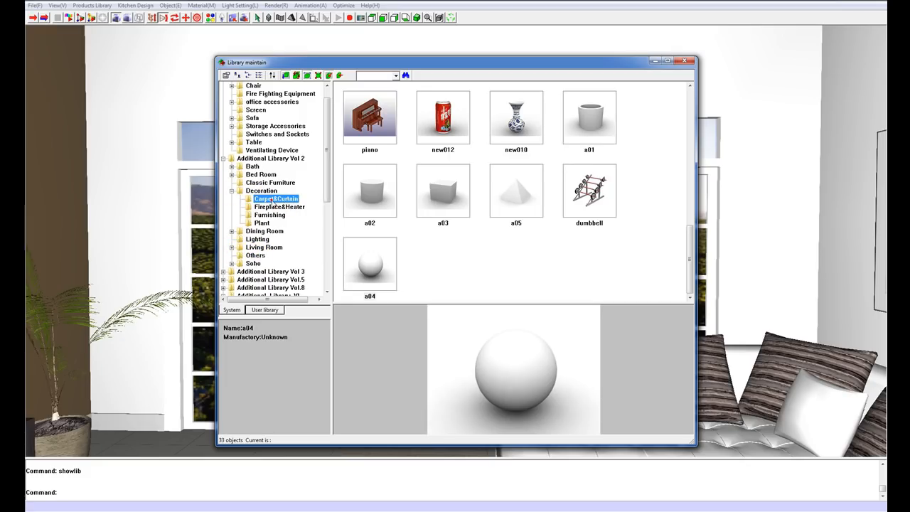
click(274, 199)
double_click(449, 189)
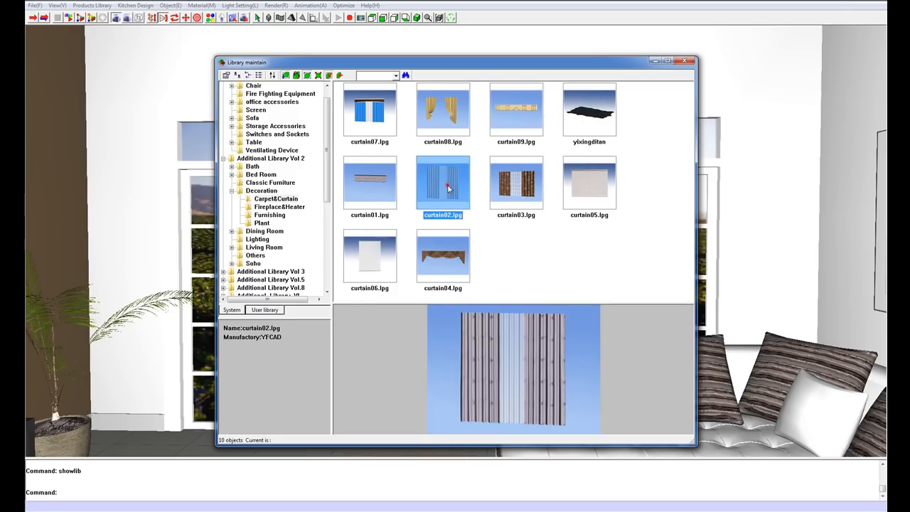
click(447, 99)
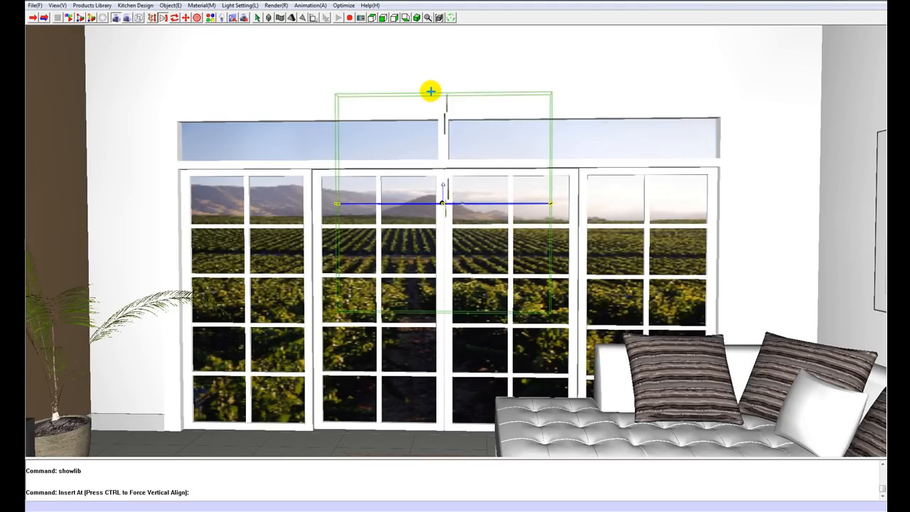
click(436, 83)
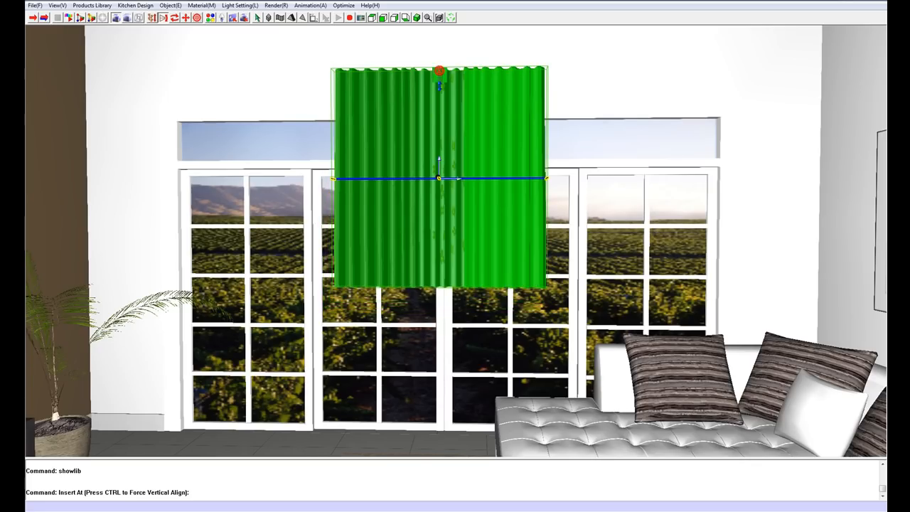
click(436, 108)
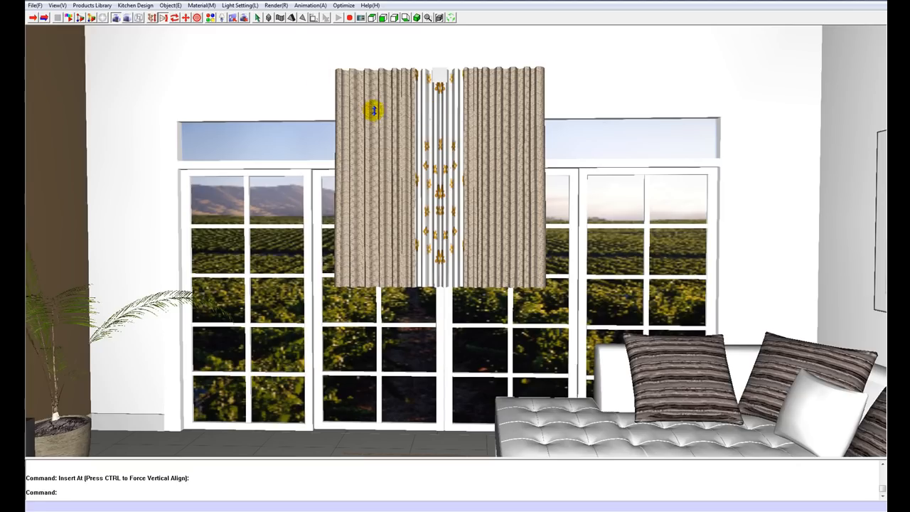
- Scale the whole curtain object to cover the window down to the floor, about 4154 wide and 2507 high
click(257, 17)
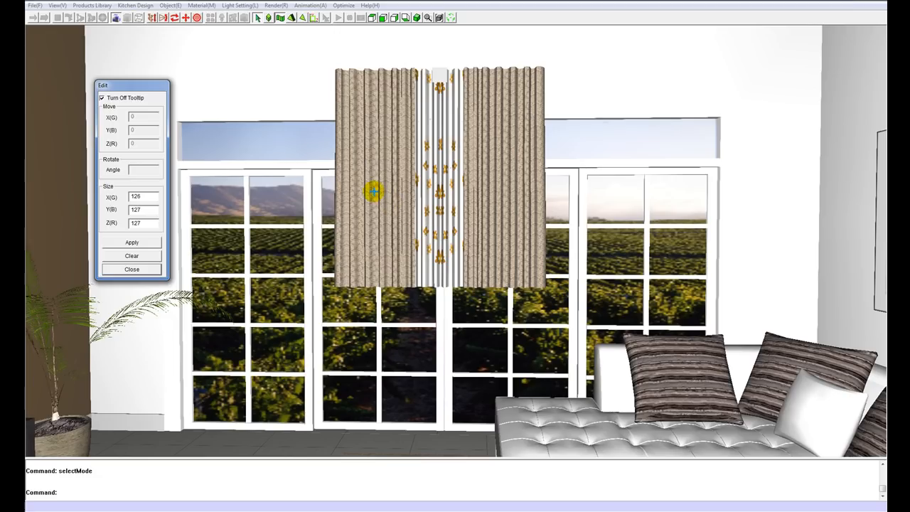
click(279, 17)
click(401, 127)
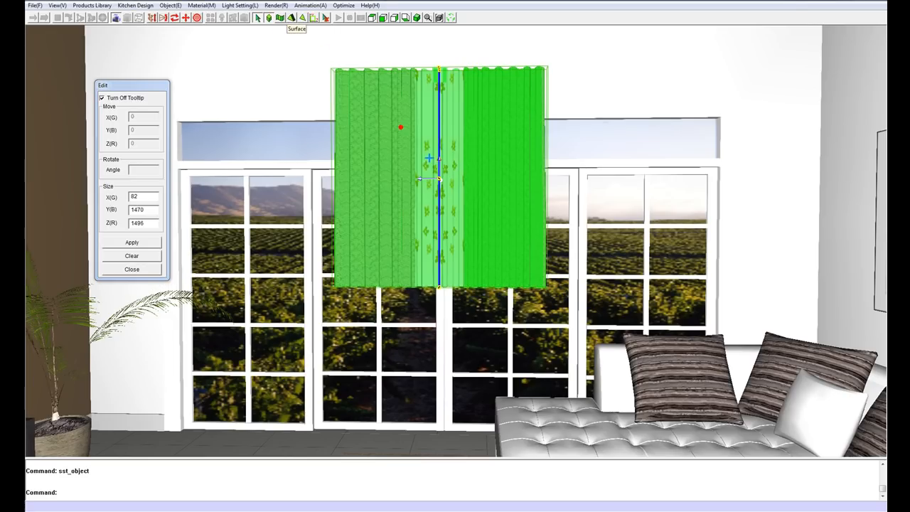
right_click(405, 163)
click(421, 149)
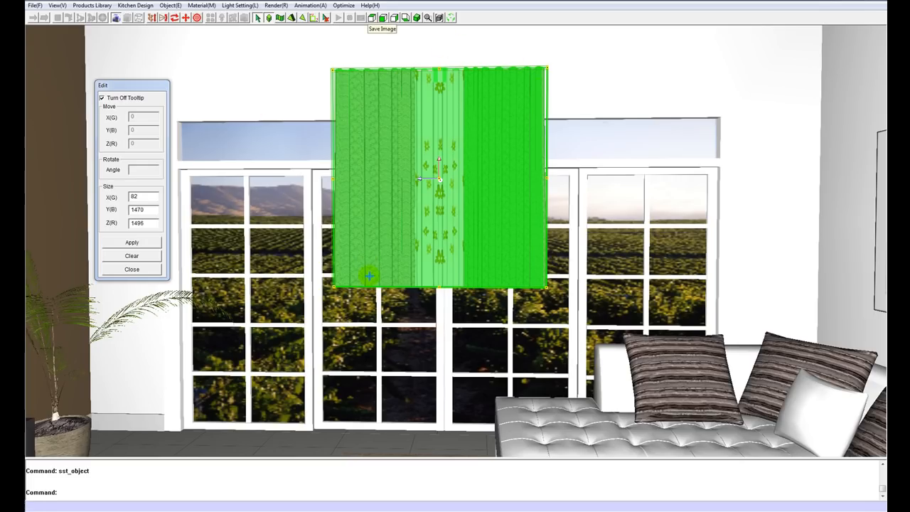
drag(333, 287, 154, 426)
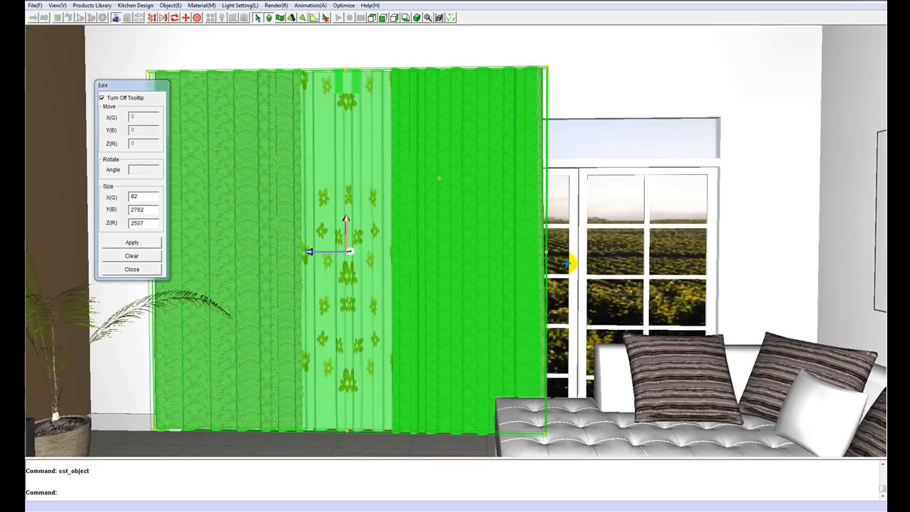
drag(618, 253, 755, 251)
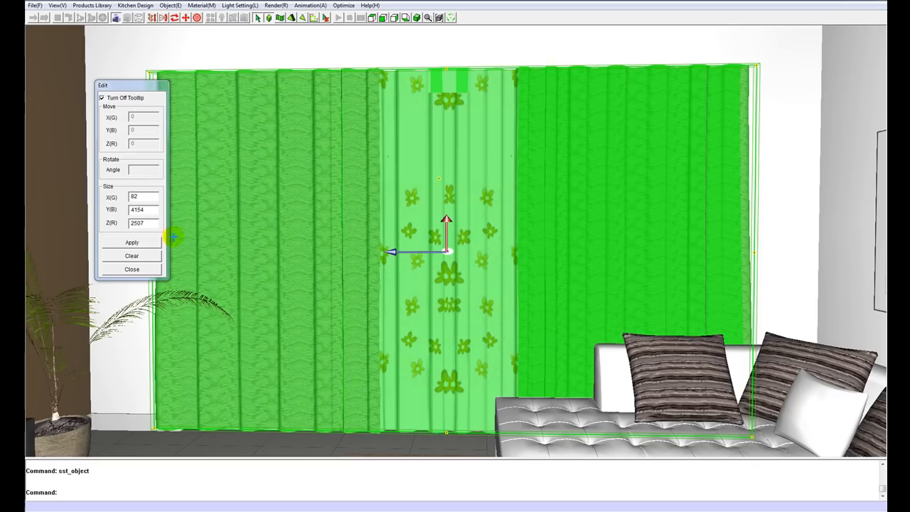
click(146, 241)
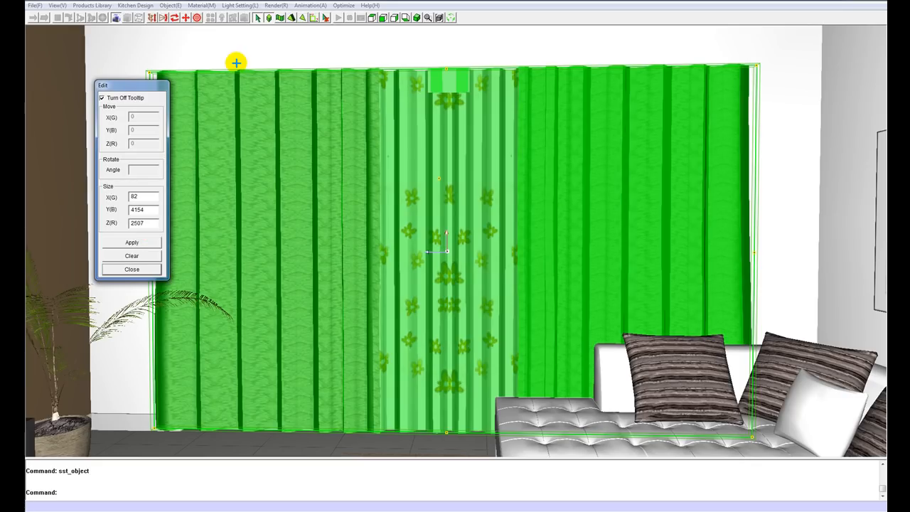
- Narrow the left drape surface from its inner edge to a width of about 827
click(280, 18)
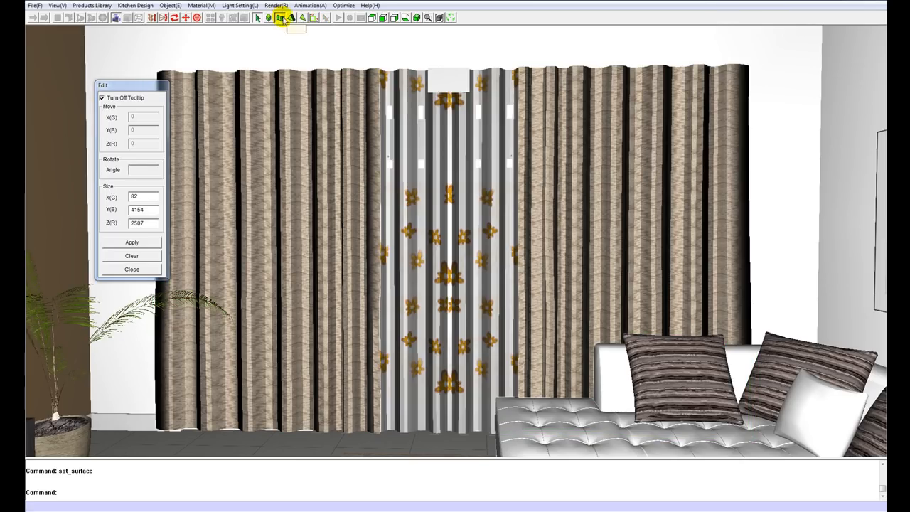
click(349, 160)
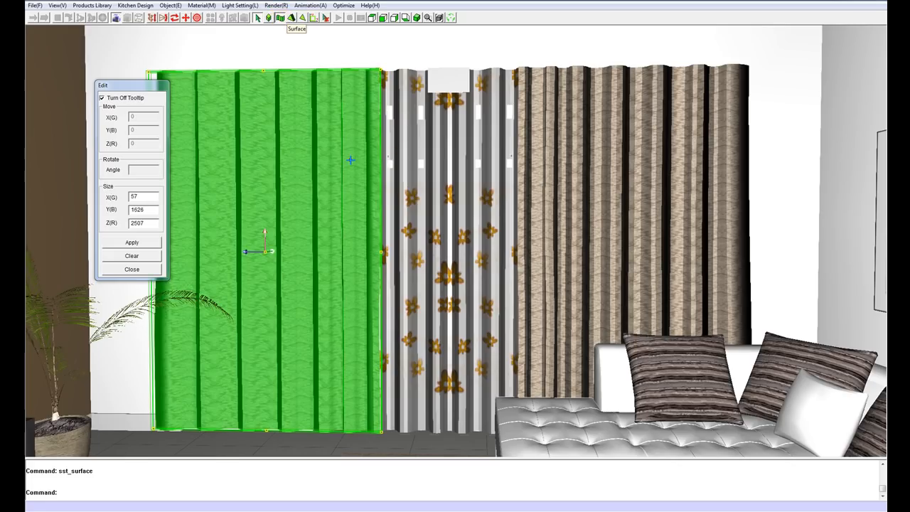
right_click(339, 225)
click(358, 217)
drag(382, 251, 264, 253)
click(131, 243)
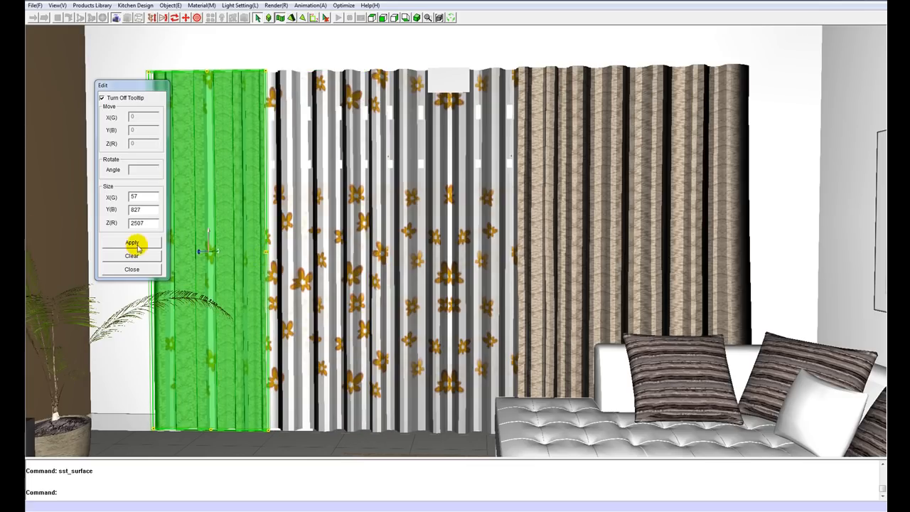
- Narrow the right drape surface from its inner edge to a width of about 885
click(530, 245)
drag(518, 251, 620, 250)
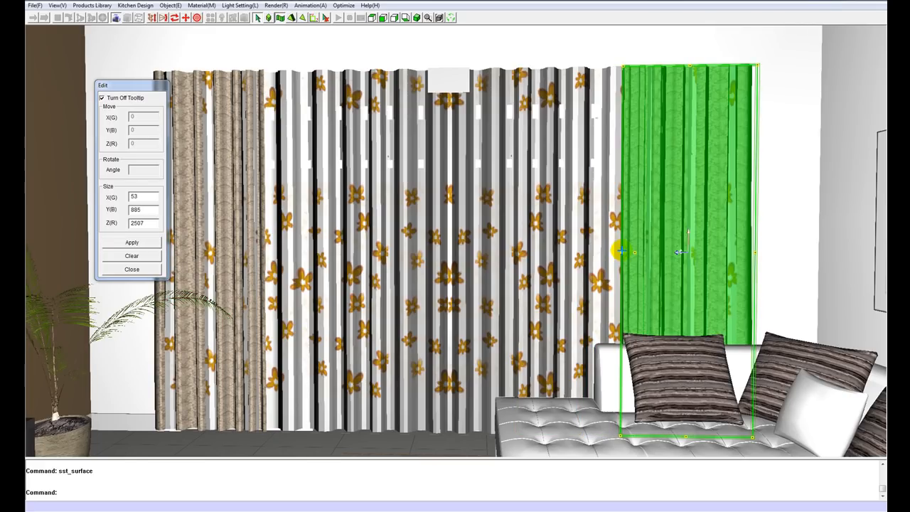
click(141, 245)
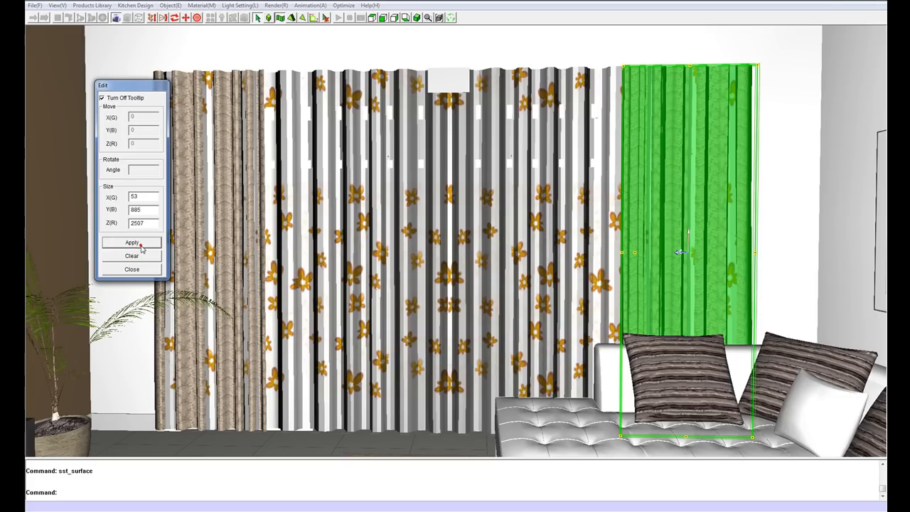
- Delete the floral sheer curtain surfaces that span the window behind the two side drapes
click(344, 252)
ctrl+click(457, 239)
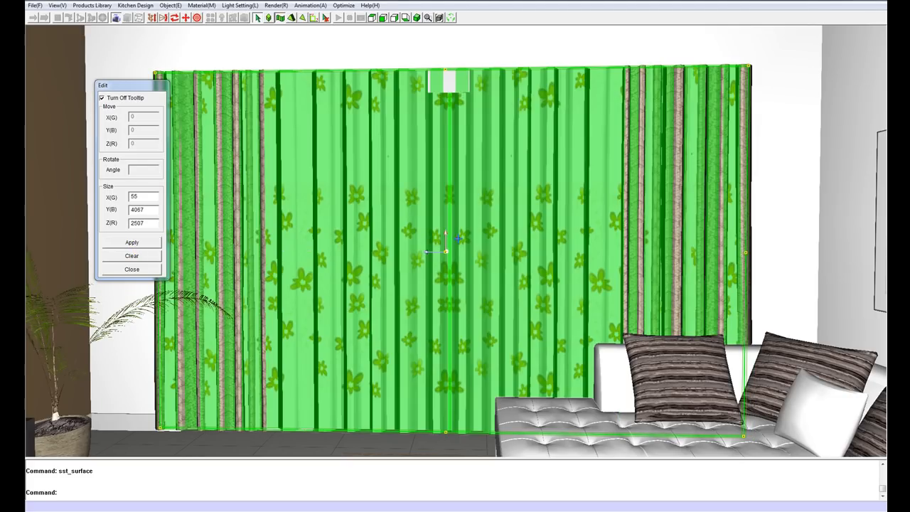
click(179, 7)
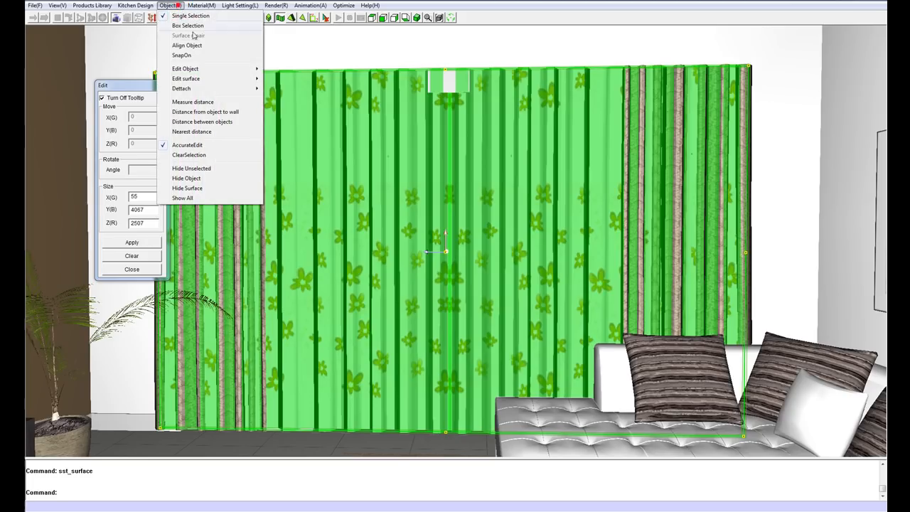
mouse_move(231, 78)
click(296, 119)
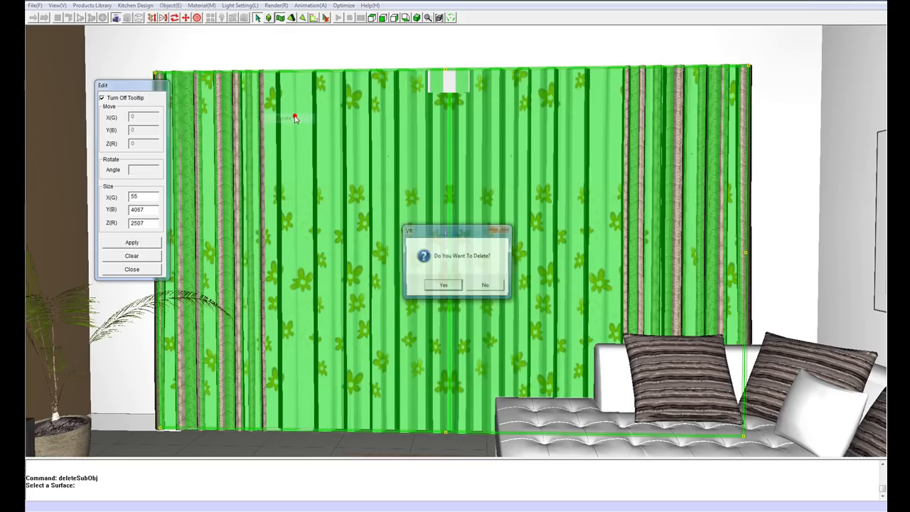
click(442, 288)
- Stretch the small white surface above the window sideways over both drapes to a width of about 4210
click(462, 111)
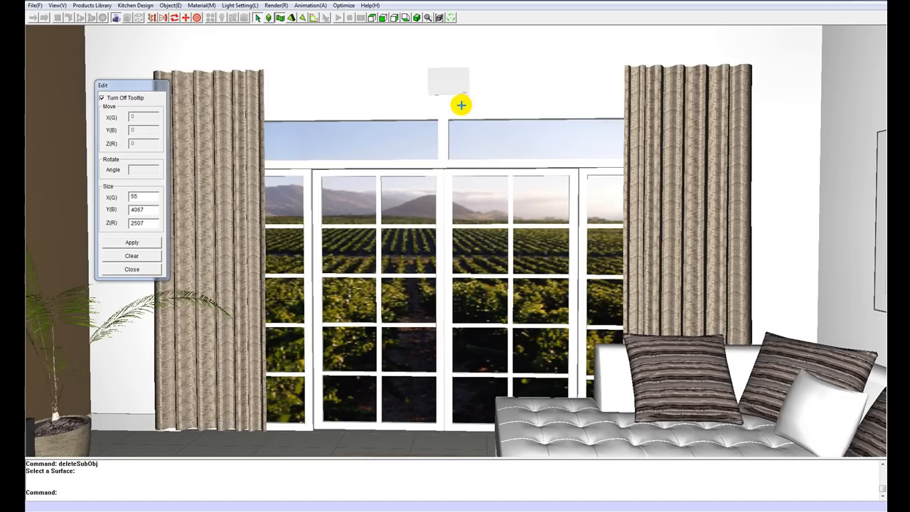
click(455, 88)
drag(429, 81, 134, 79)
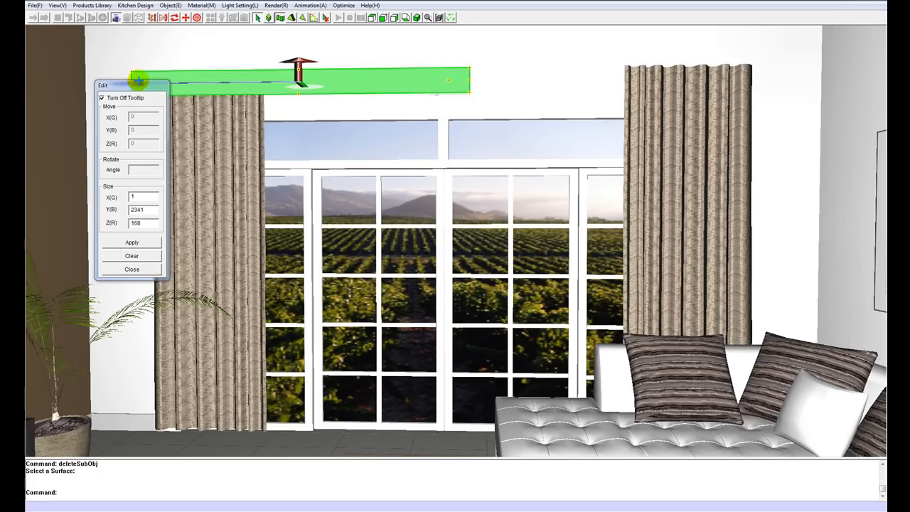
drag(470, 79, 762, 78)
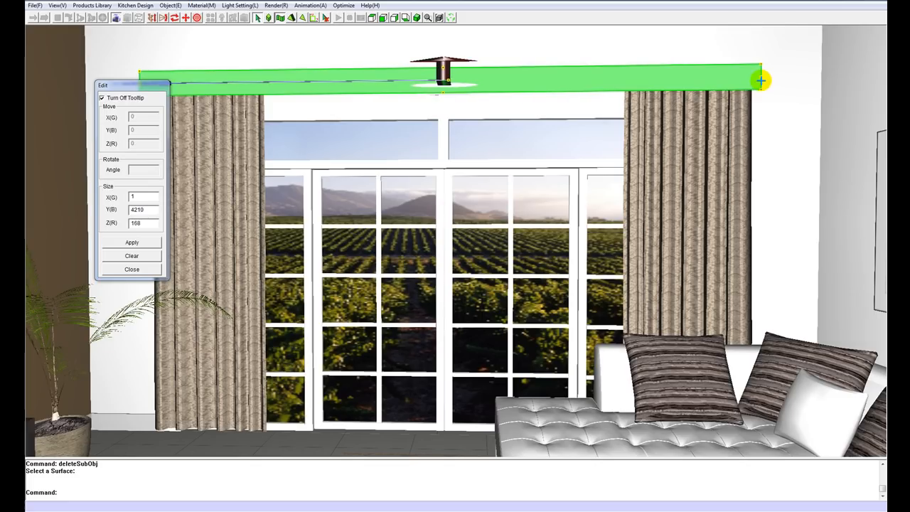
click(133, 242)
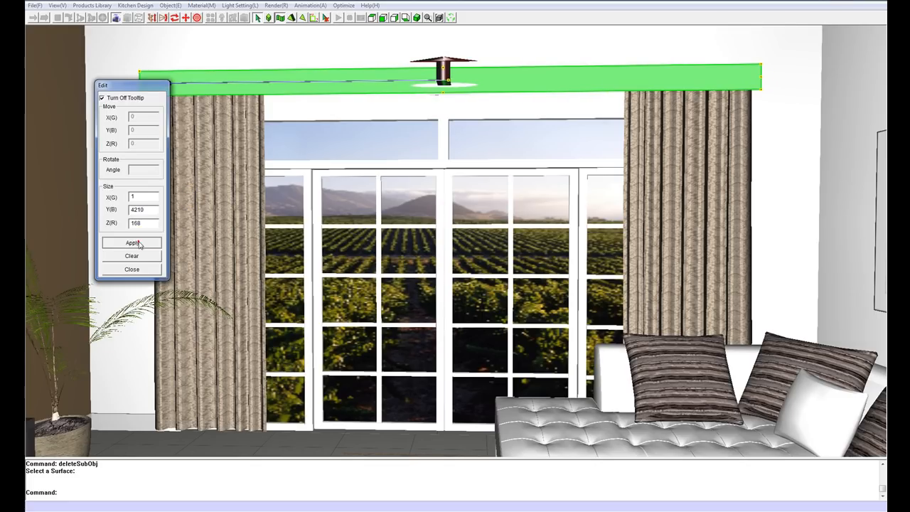
- Delete the leftover 283-wide surface at the centre of the long band above the window
click(449, 84)
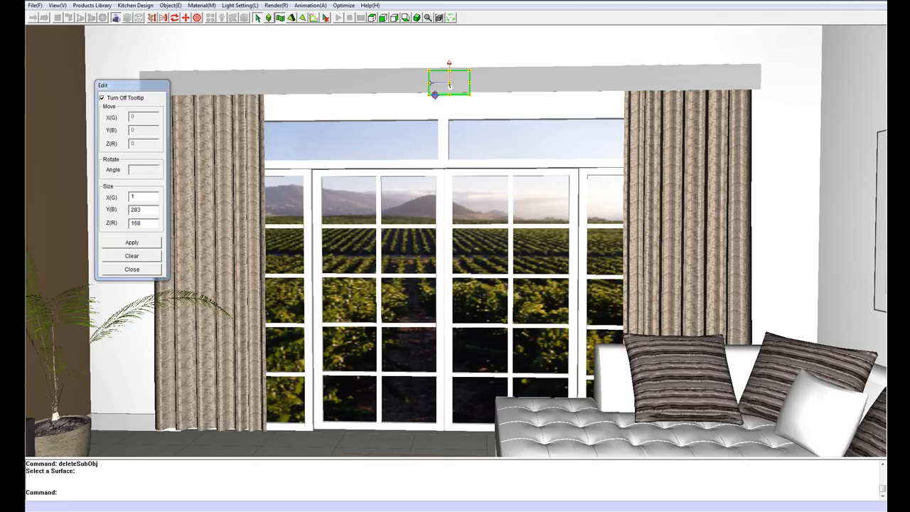
click(432, 84)
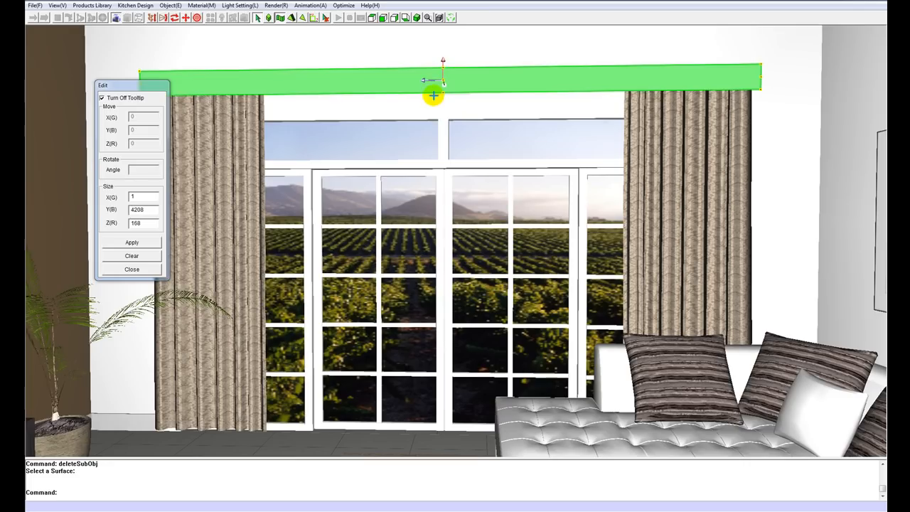
click(434, 94)
click(433, 90)
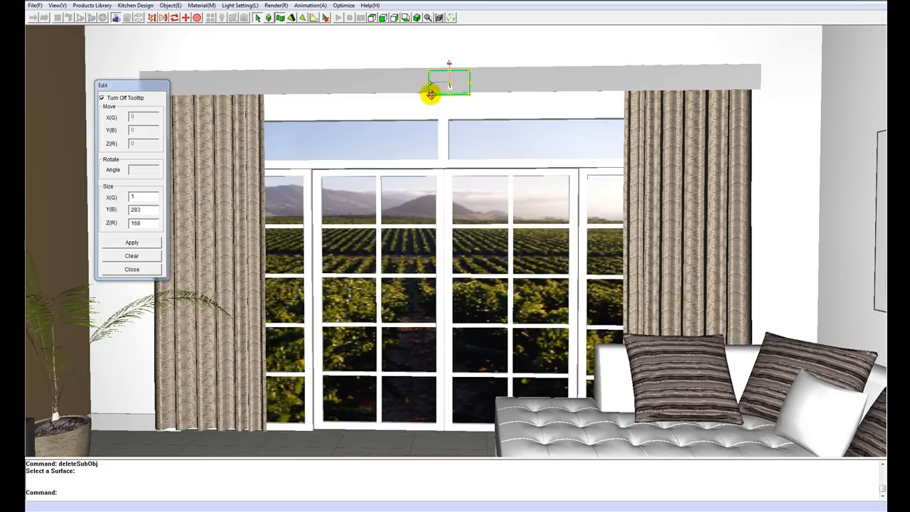
click(170, 5)
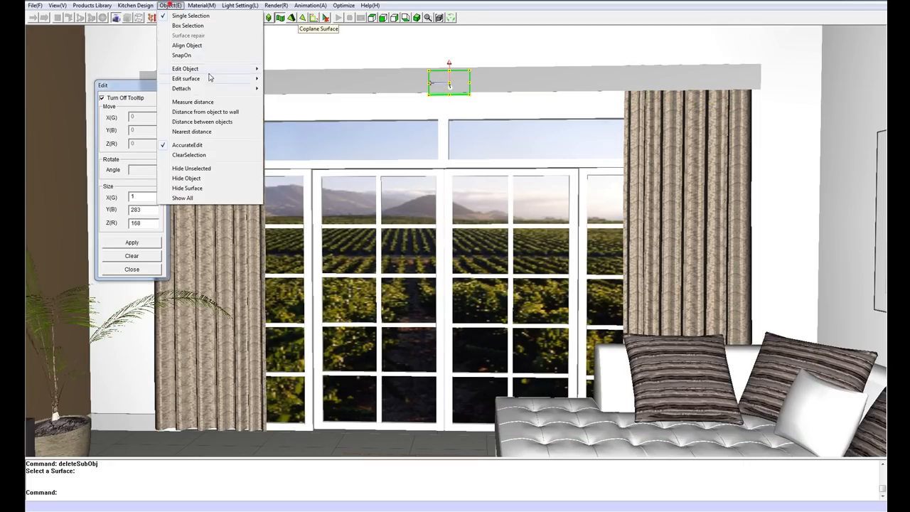
mouse_move(253, 80)
click(284, 116)
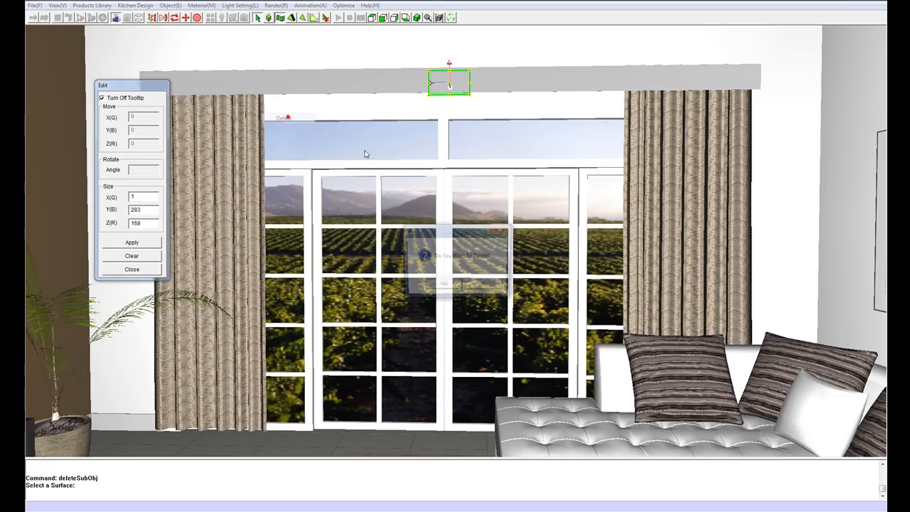
click(455, 287)
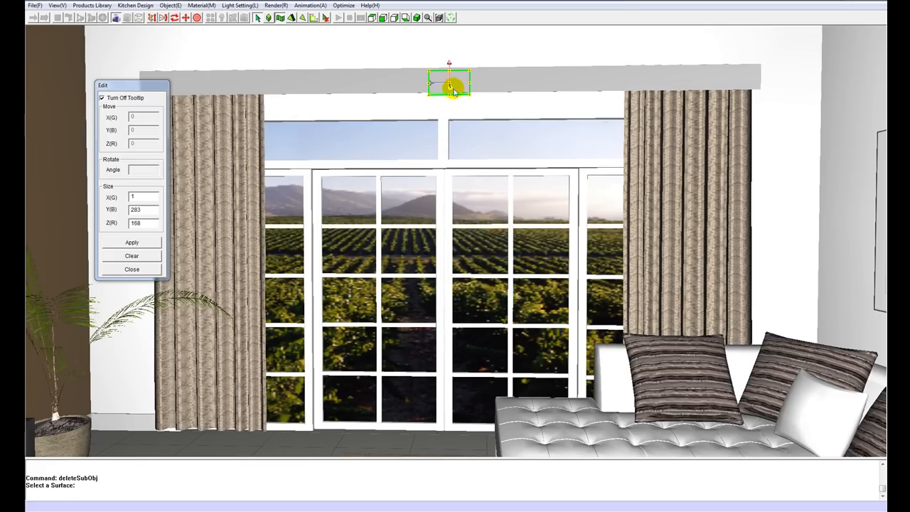
- Raise the upper edge of the long band above the drapes to a height of about 199 and end accurate editing
click(498, 73)
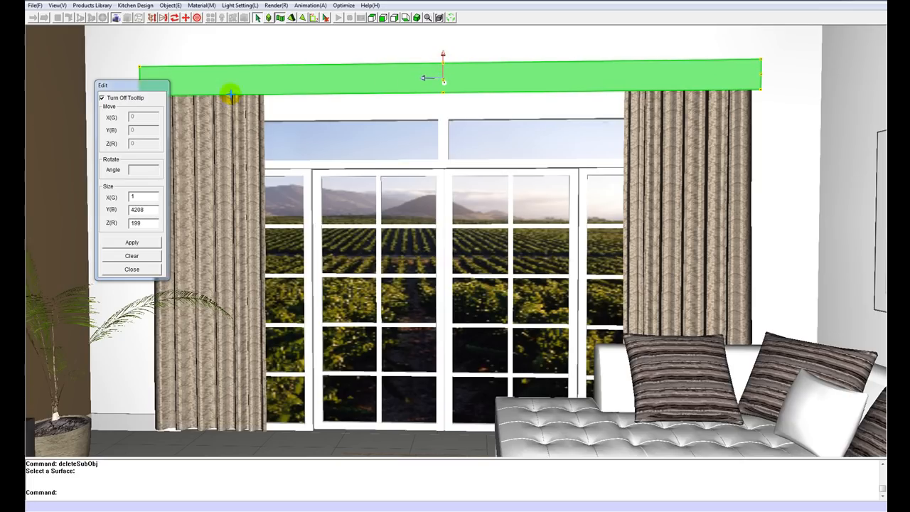
click(132, 269)
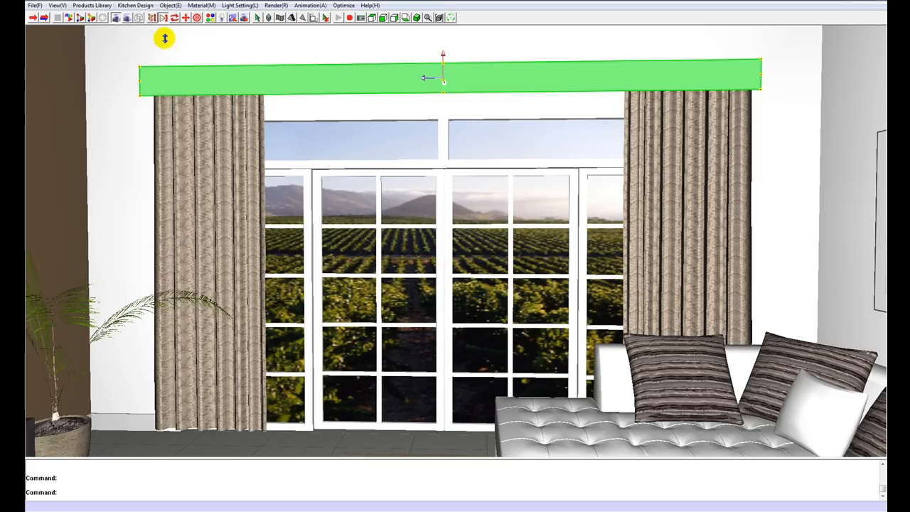
- Delete the long band surface above the two drapes
click(170, 5)
mouse_move(223, 83)
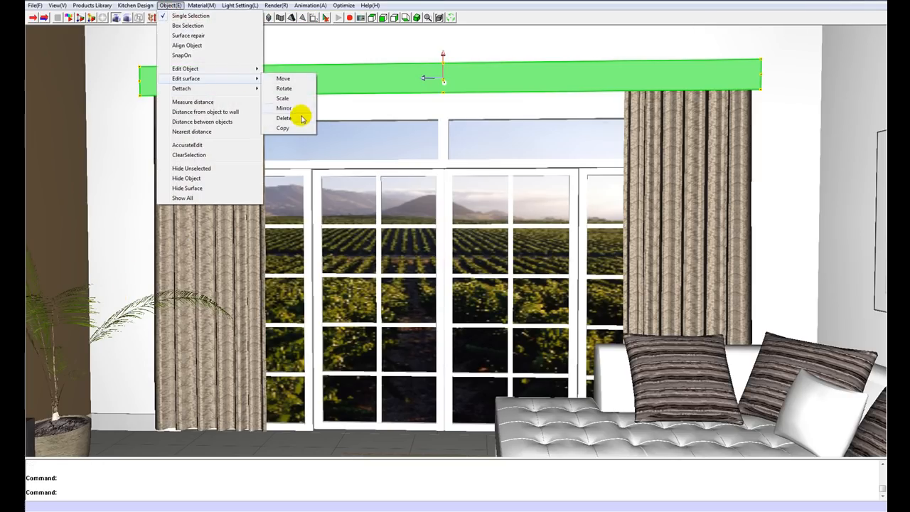
click(301, 116)
click(443, 284)
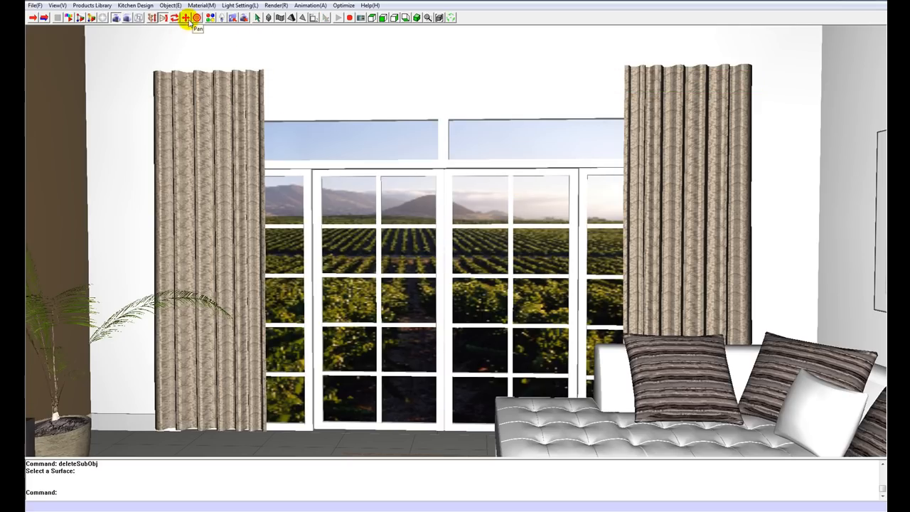
- Apply the 91201cloth2_bump image from the demo folder as the texture of the living room drapes and put the folder away
click(162, 17)
drag(308, 110, 234, 86)
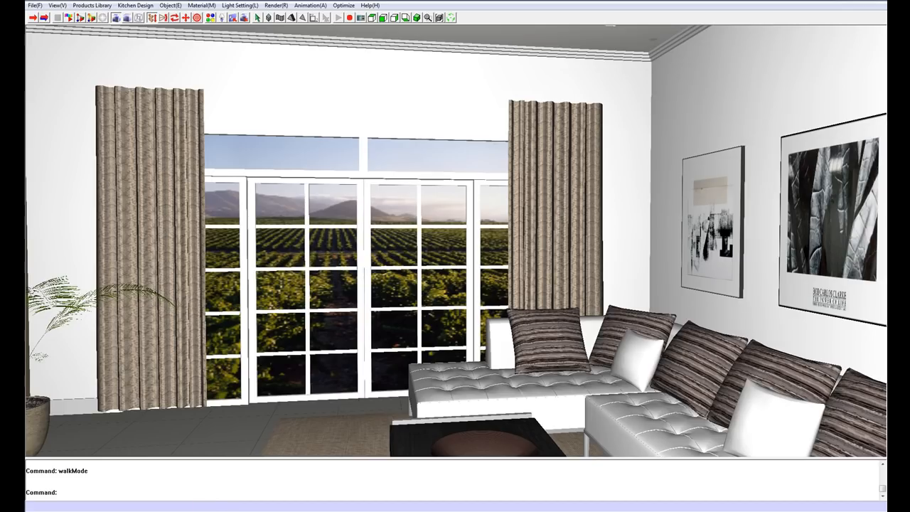
click(212, 508)
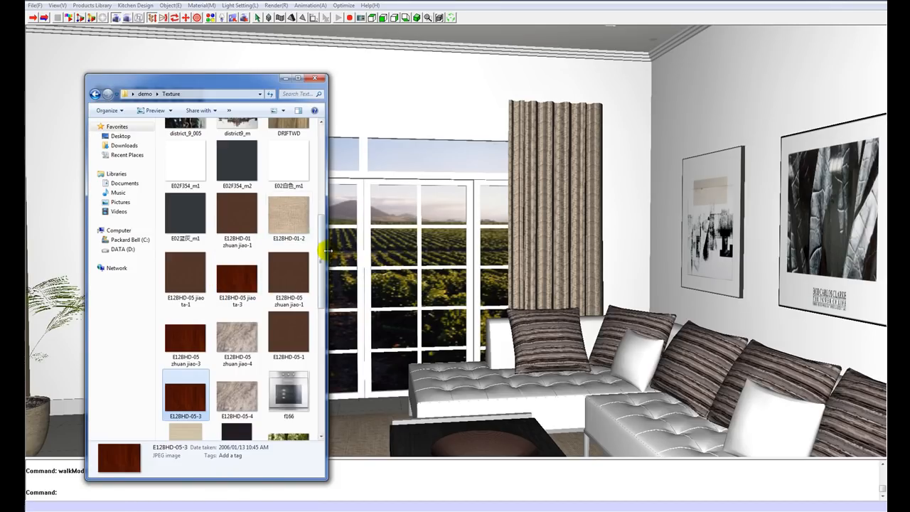
click(101, 94)
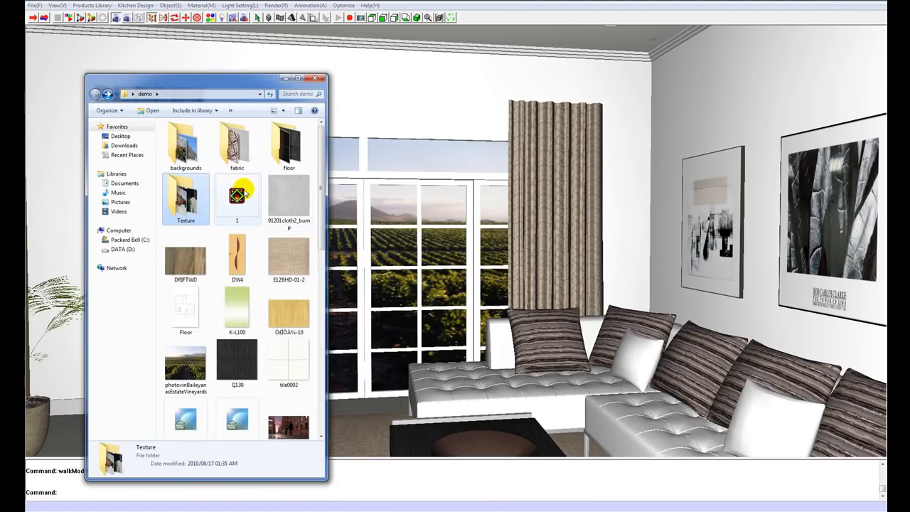
click(281, 200)
drag(536, 193, 528, 193)
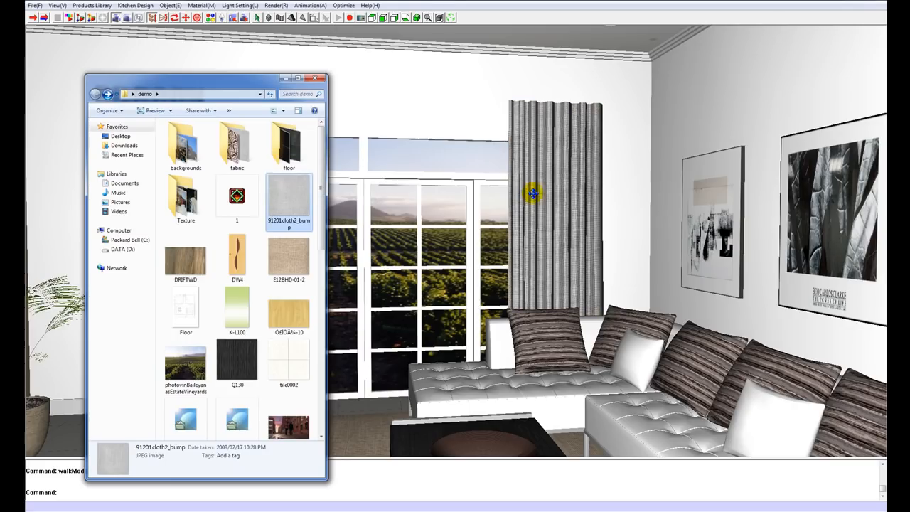
scroll(320, 228, down, 10)
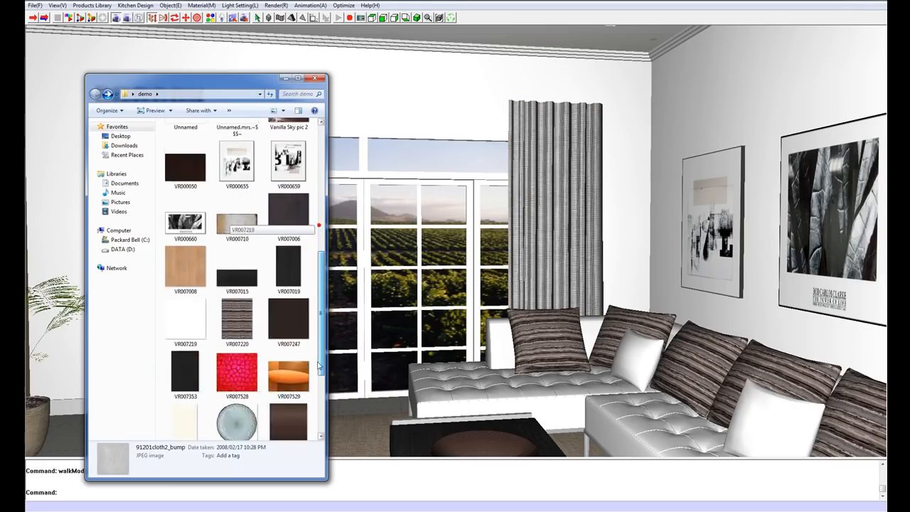
drag(321, 419, 320, 240)
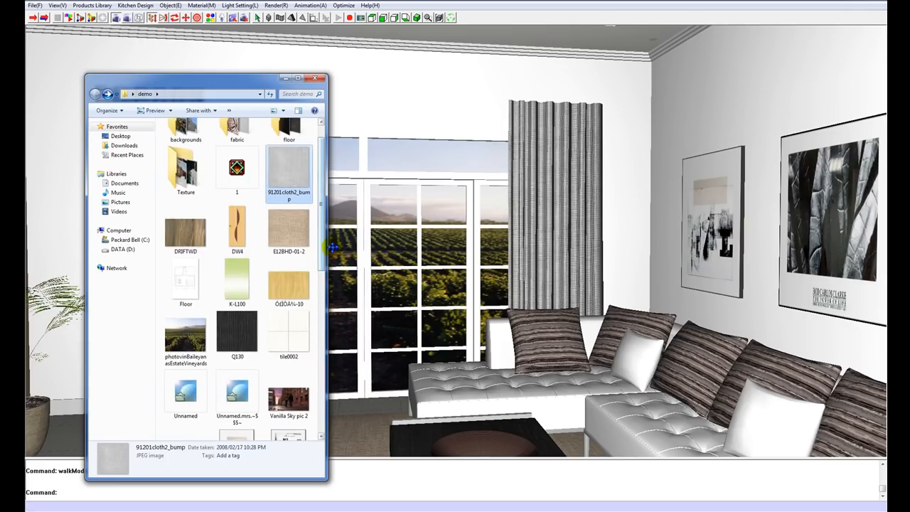
click(285, 78)
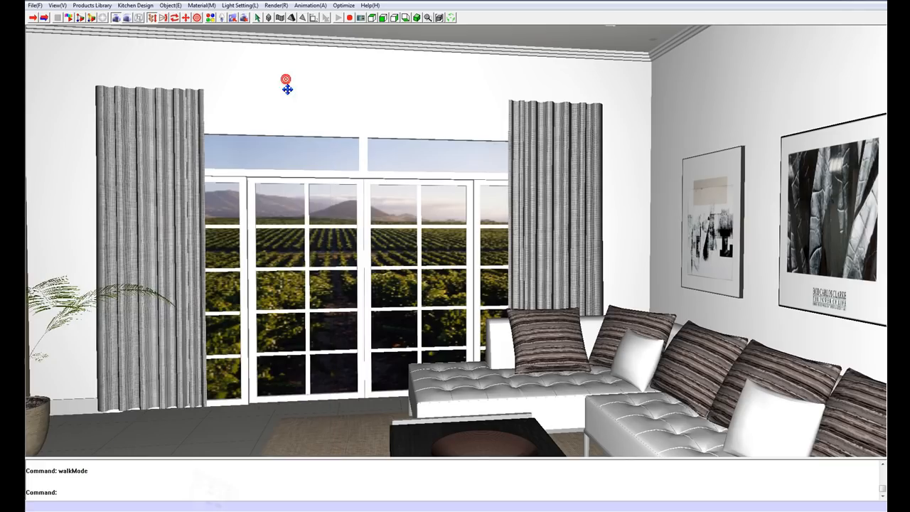
- Set the Transmit value of the drapes' material to 0.5 in the Material Editor
drag(281, 148, 168, 204)
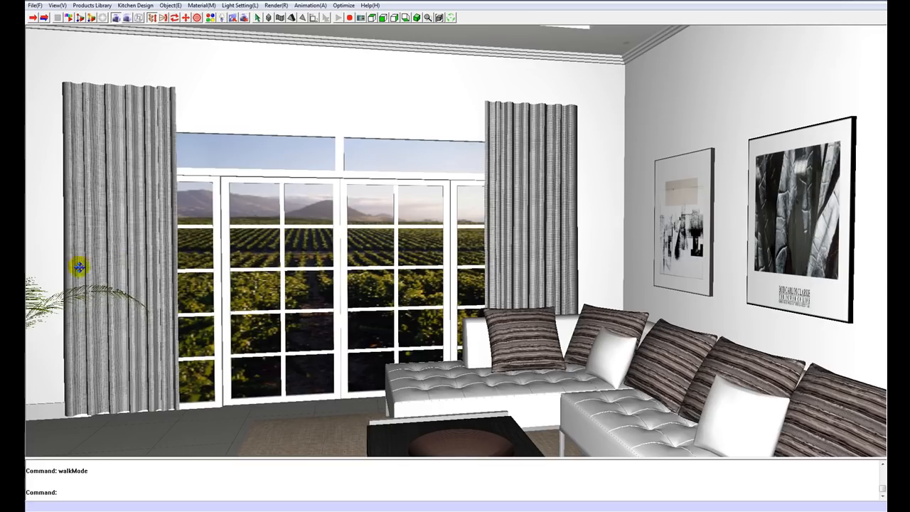
click(210, 17)
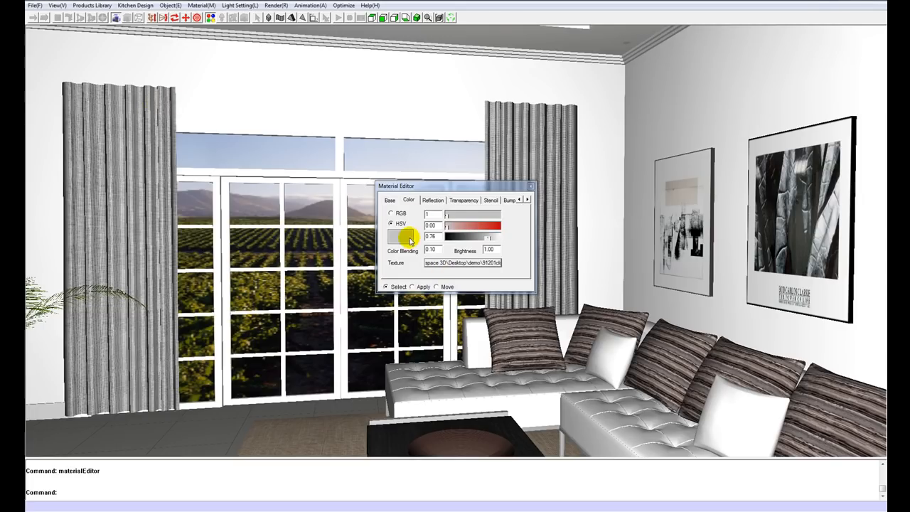
click(389, 199)
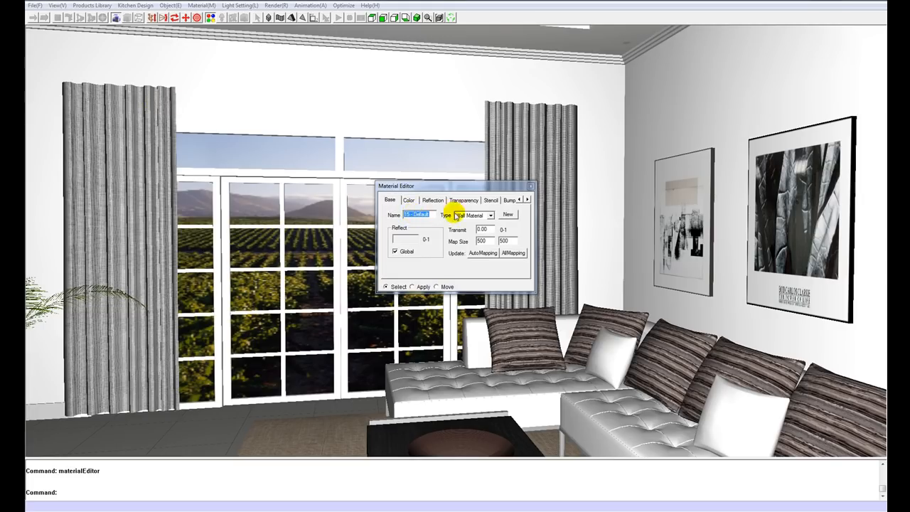
click(487, 228)
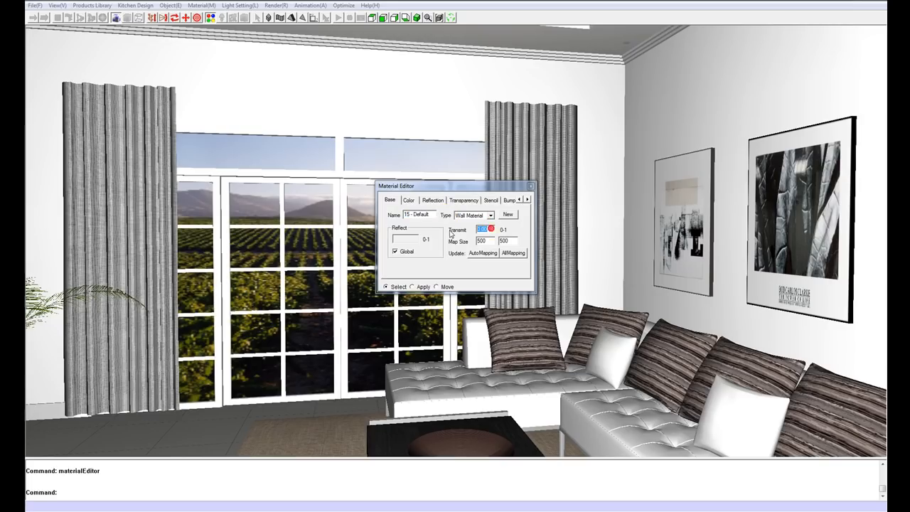
key(BackSpace)
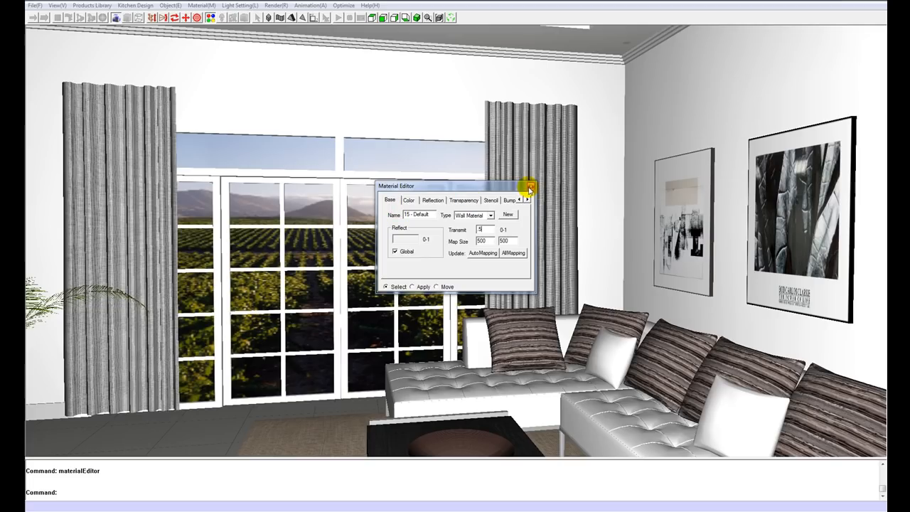
click(530, 187)
- Remove the texture from the drapes' material and set the HSV brightness component of its color to 1 for plain white
drag(525, 187, 421, 115)
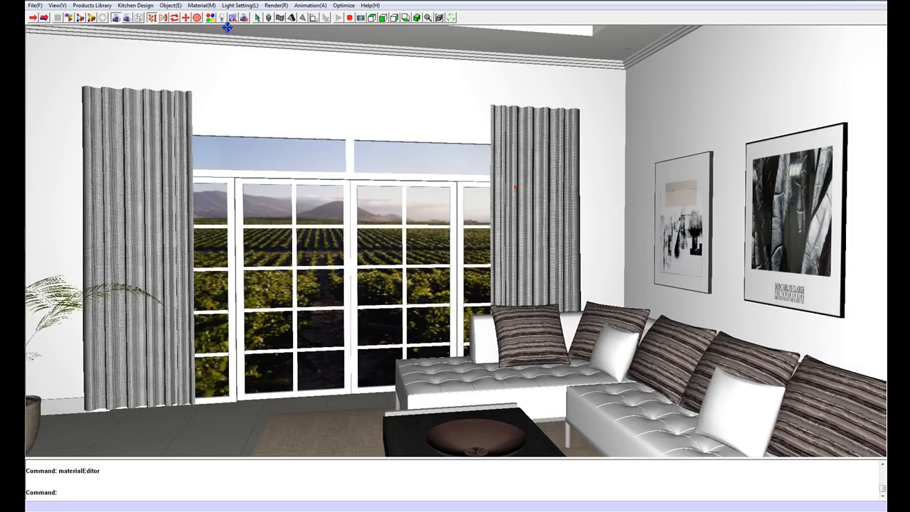
click(408, 199)
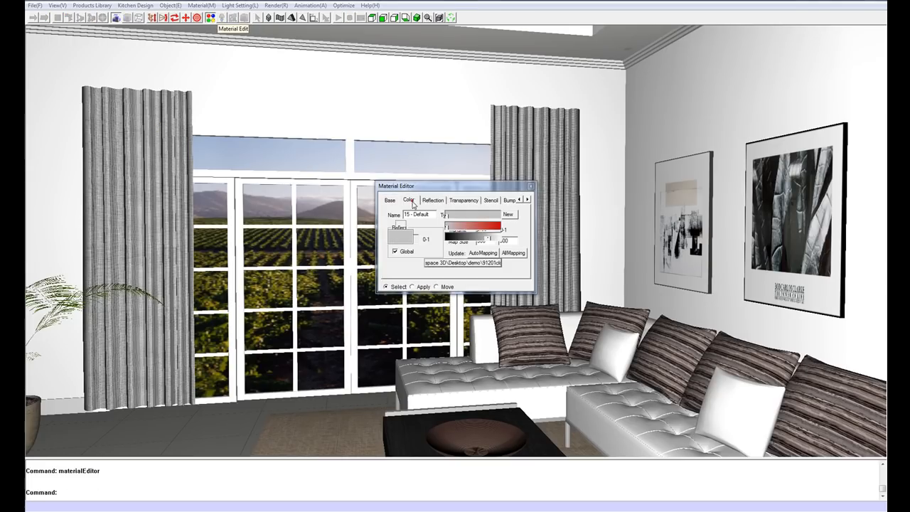
click(459, 264)
click(447, 266)
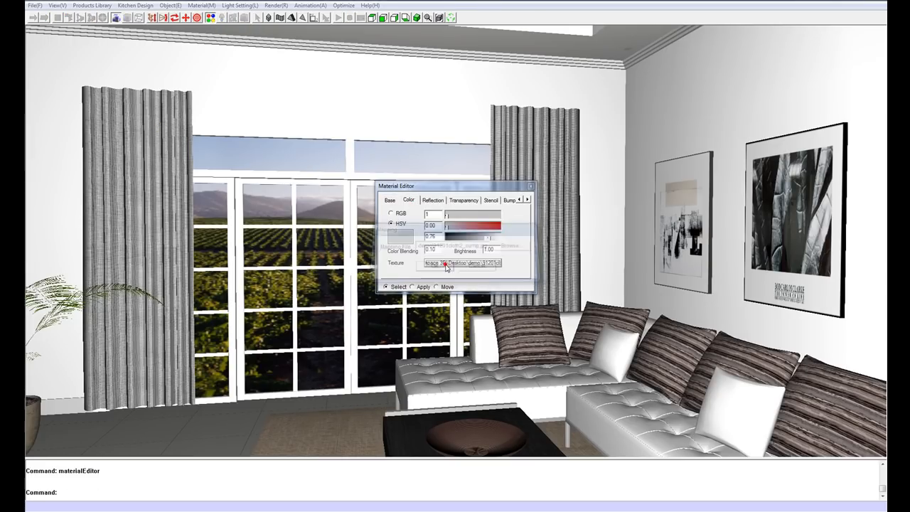
click(446, 266)
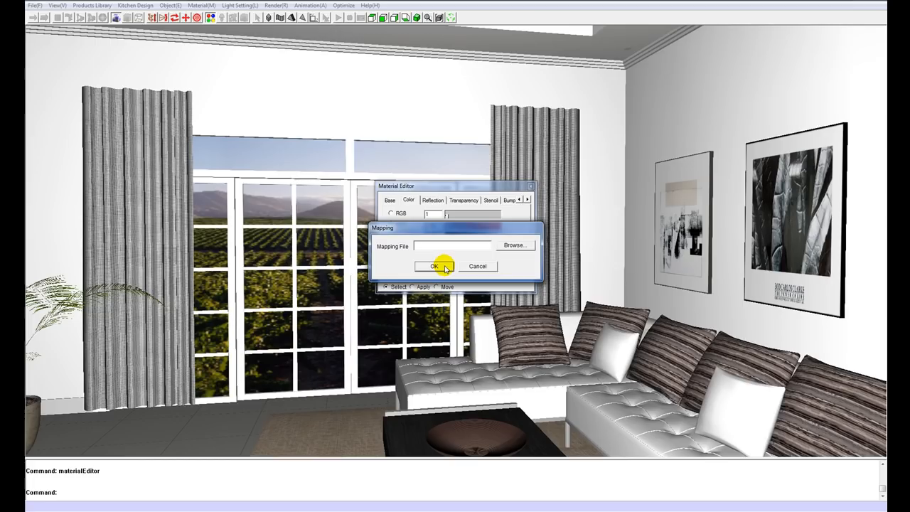
click(446, 267)
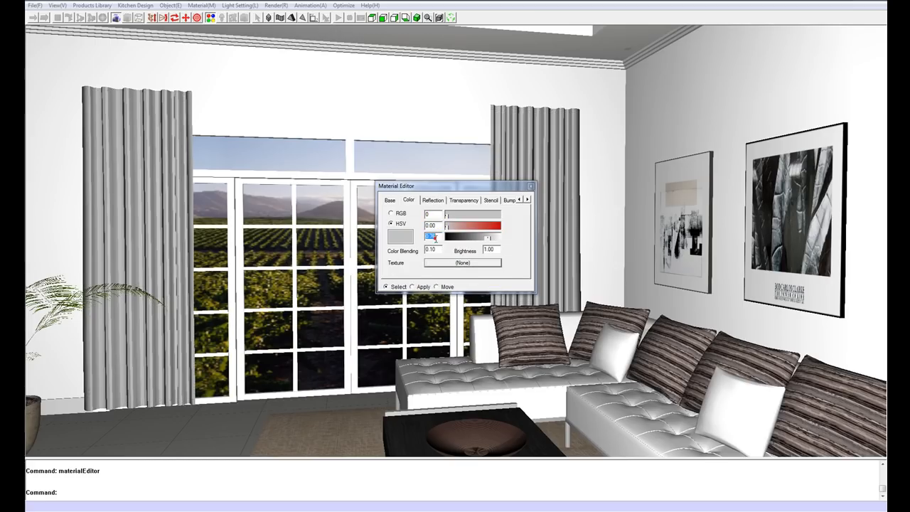
text(1)
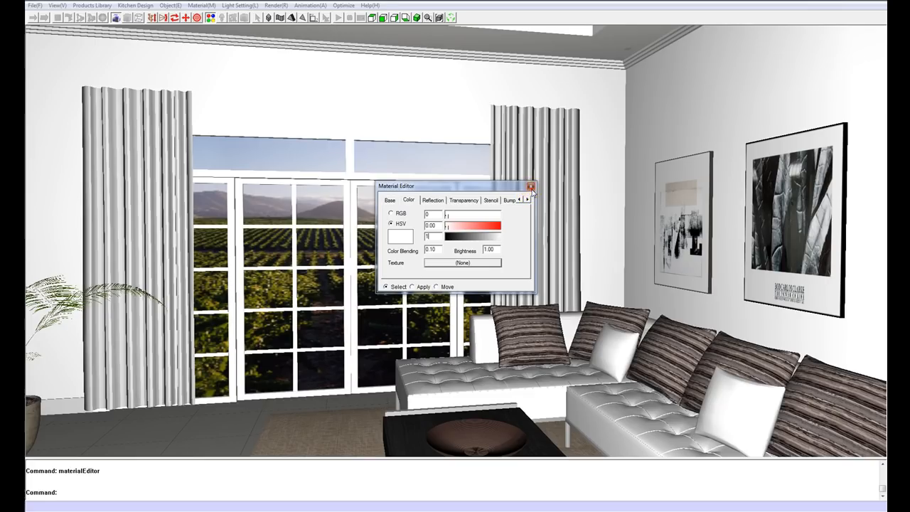
click(530, 187)
- Insert curtain02 from the Carpet&Curtain library category on the wall above the centre of the dining room window
scroll(512, 206, up, 5)
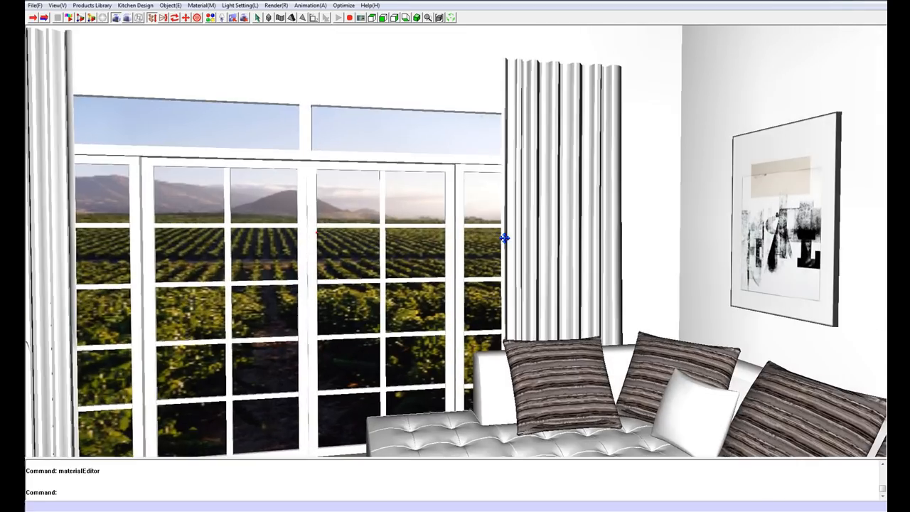
scroll(467, 197, down, 5)
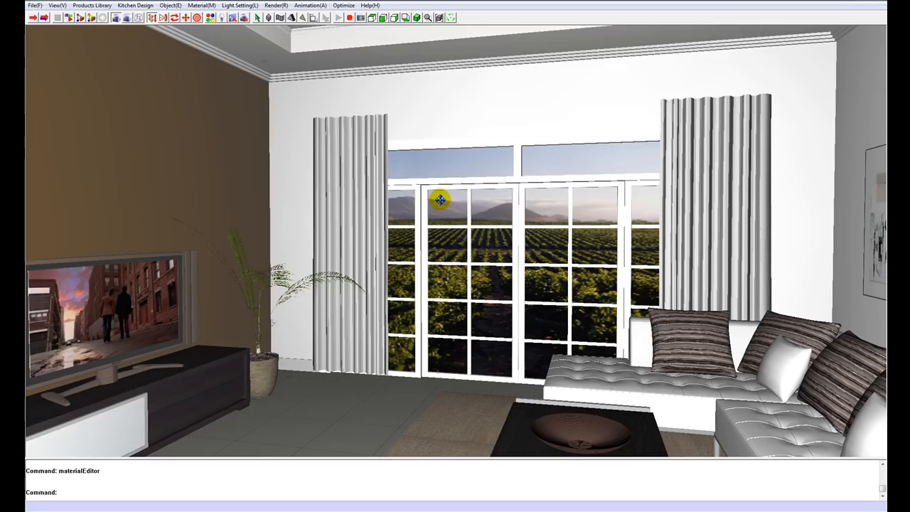
drag(344, 215, 524, 258)
scroll(423, 221, down, 2)
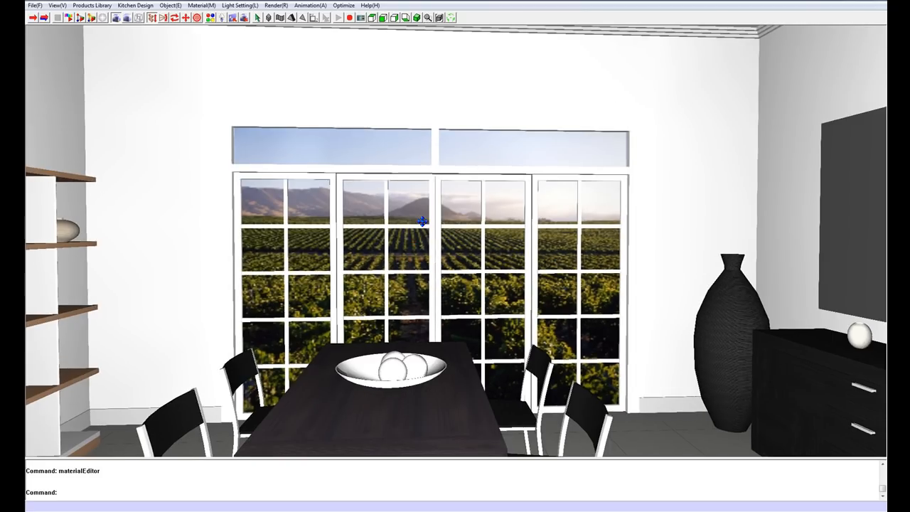
click(86, 6)
click(95, 16)
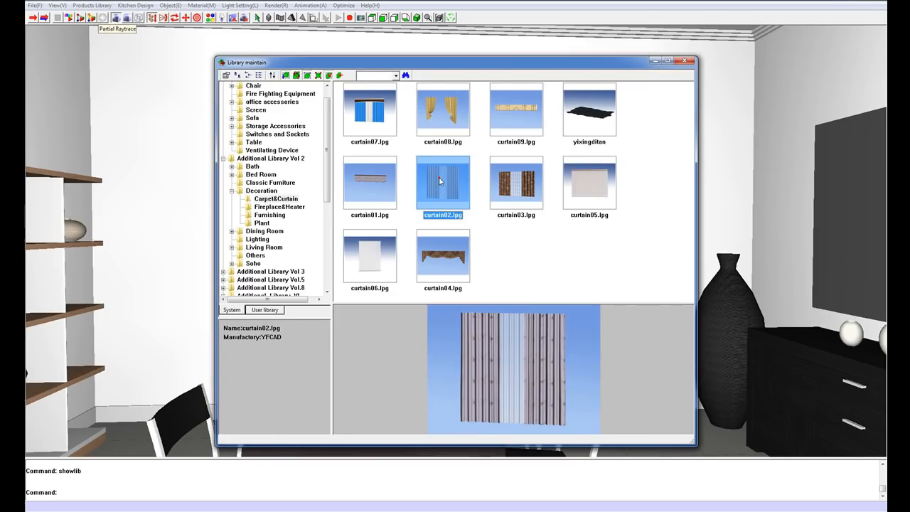
double_click(439, 177)
click(437, 101)
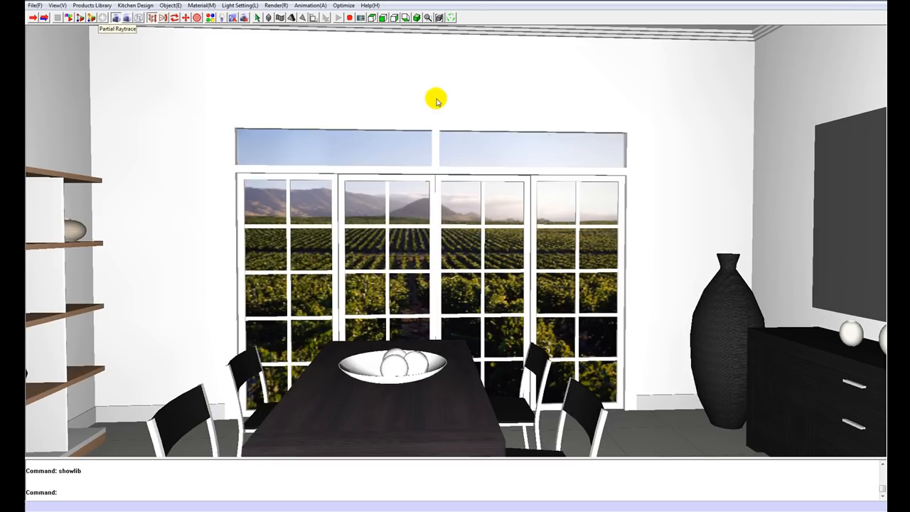
click(436, 90)
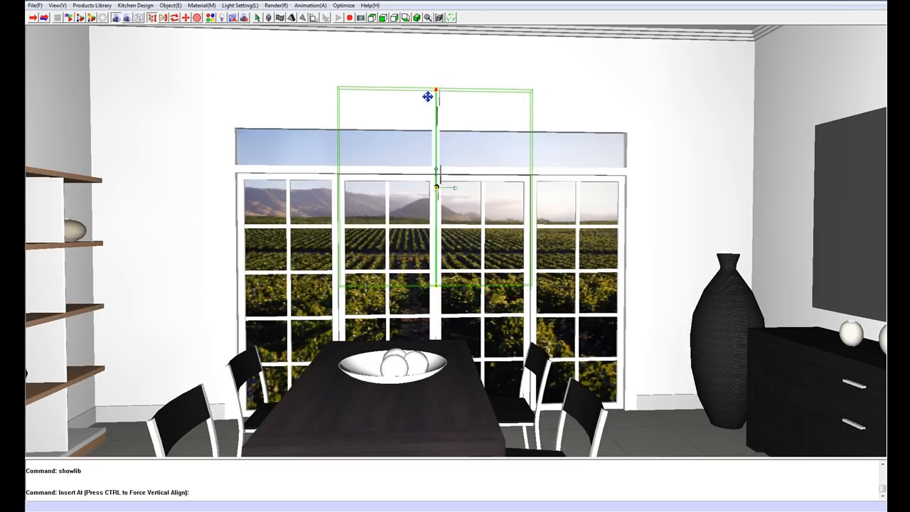
click(460, 191)
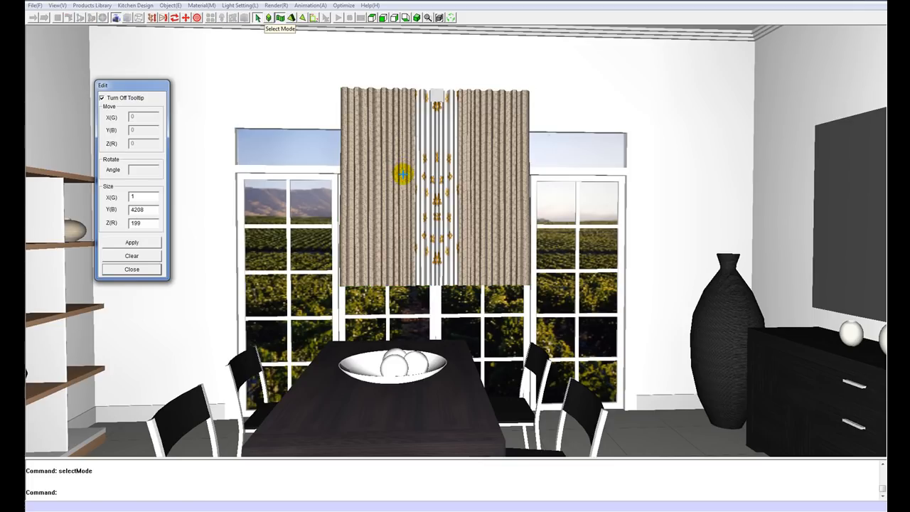
- Enlarge the whole dining room curtain to about 3520 wide and 2469 high so it covers the window
click(268, 19)
click(403, 165)
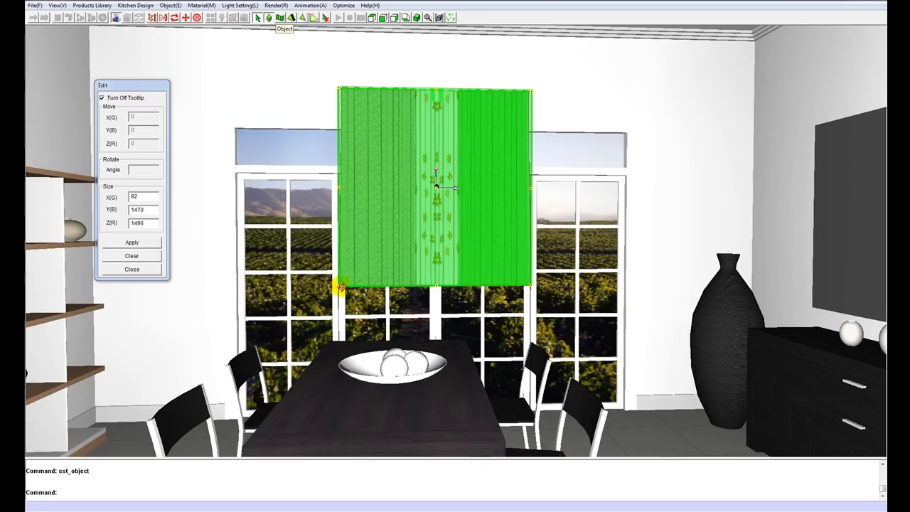
drag(281, 348, 208, 416)
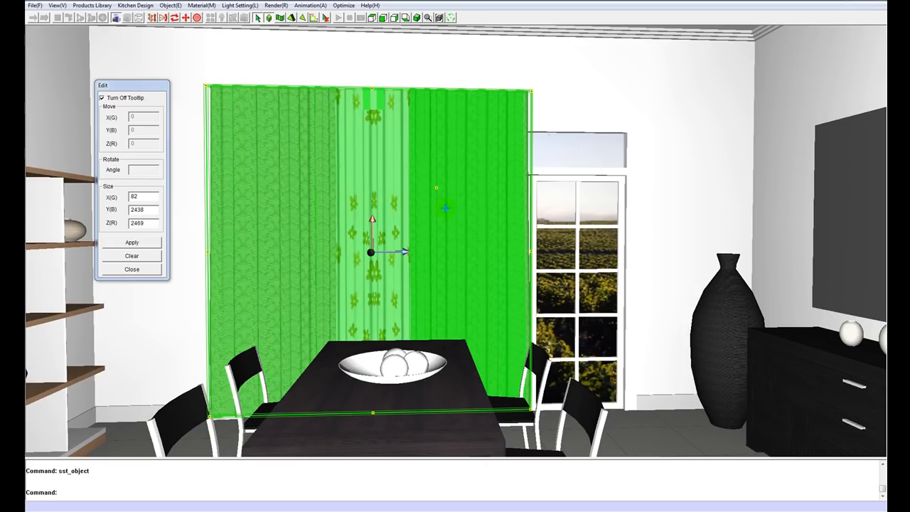
drag(531, 254, 669, 256)
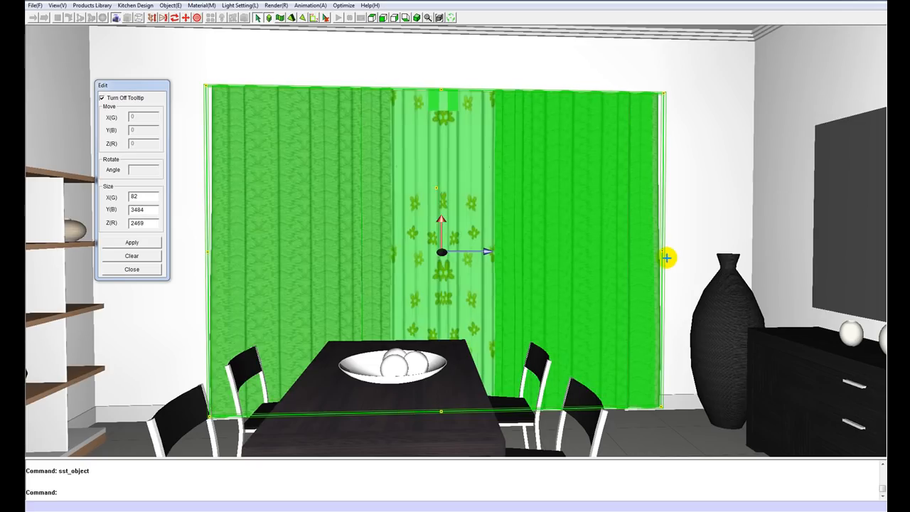
click(149, 242)
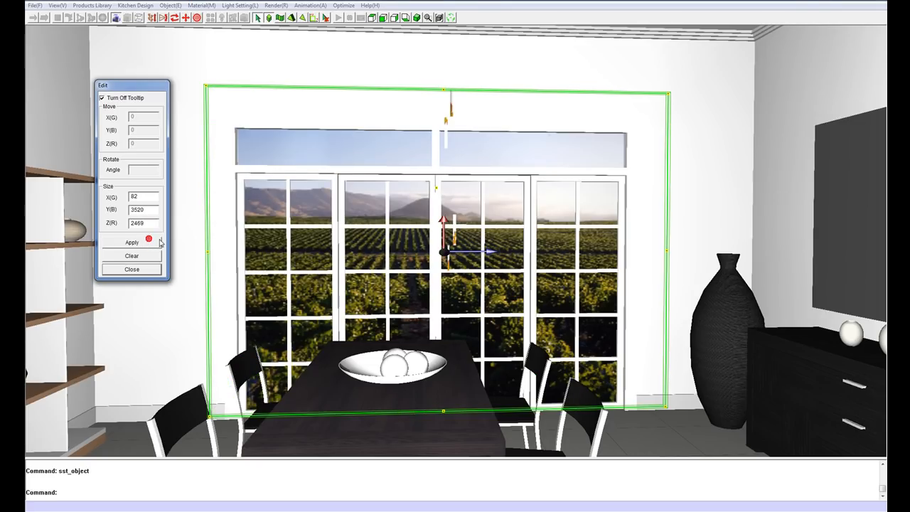
- Narrow the left drape surface of the dining room curtain from its inner edge to a width of about 644
click(282, 18)
click(365, 146)
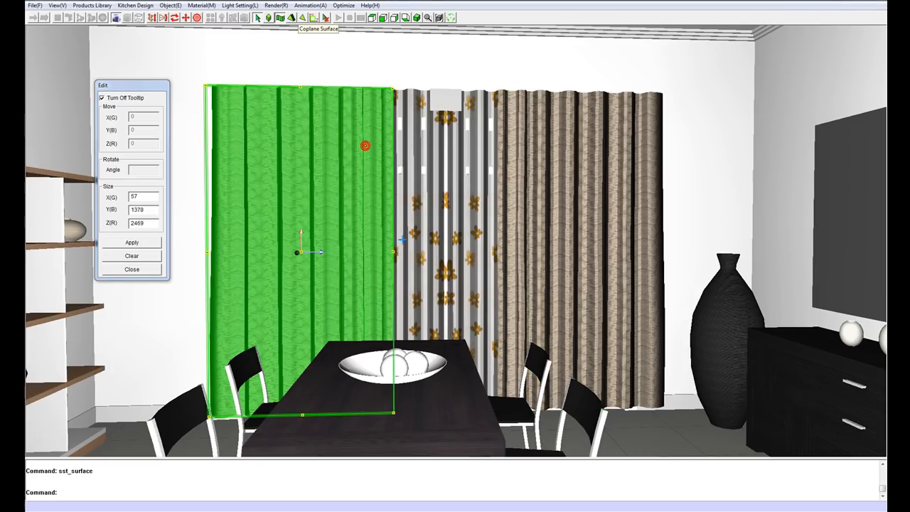
drag(395, 250, 296, 255)
click(132, 243)
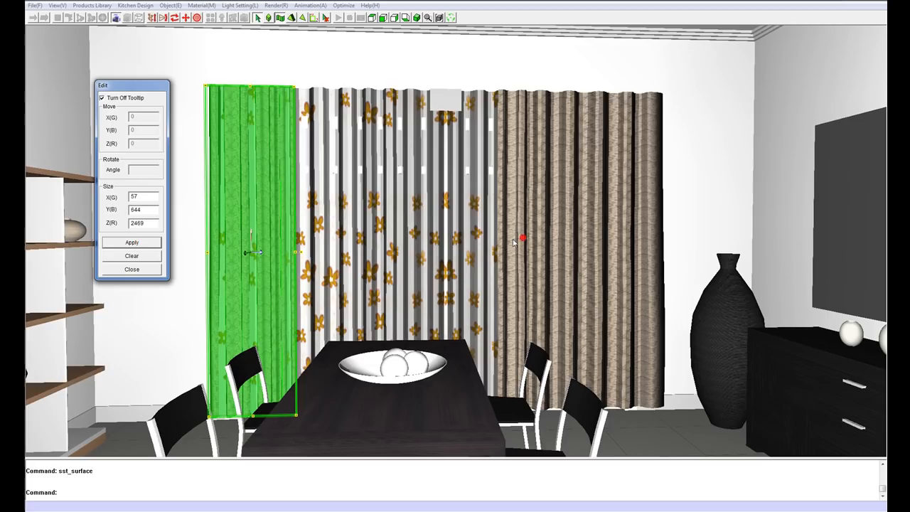
- Narrow the right drape surface of the dining room curtain from its inner edge to a width of about 638
click(509, 259)
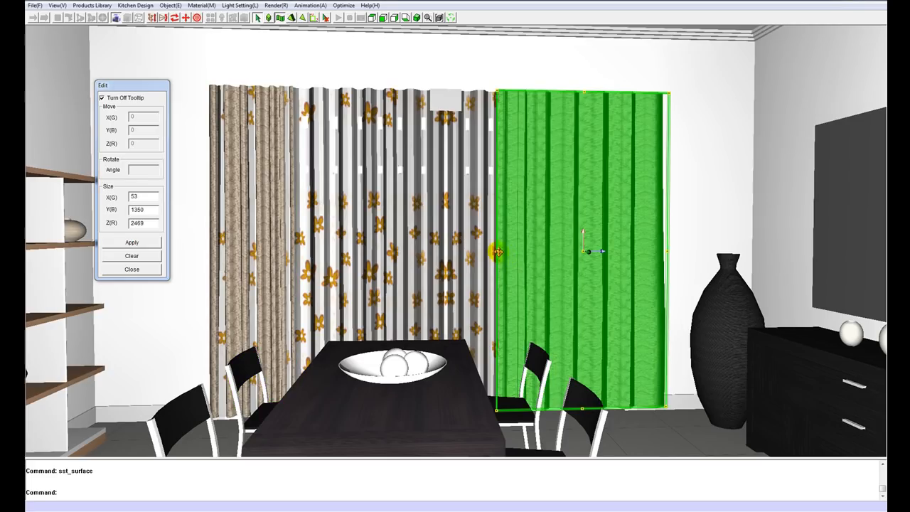
drag(499, 251, 587, 253)
click(148, 243)
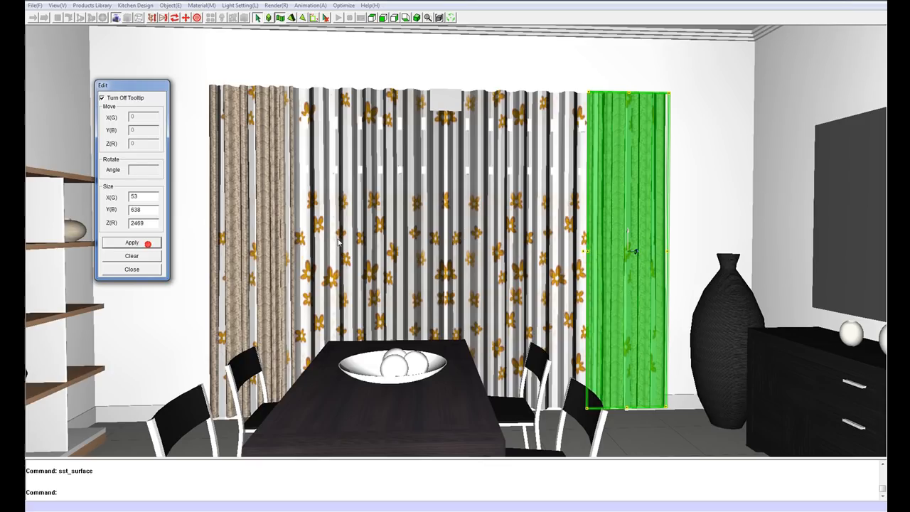
- Delete the two flower-patterned middle surfaces of the dining room curtain, keeping only the side drapes
click(344, 232)
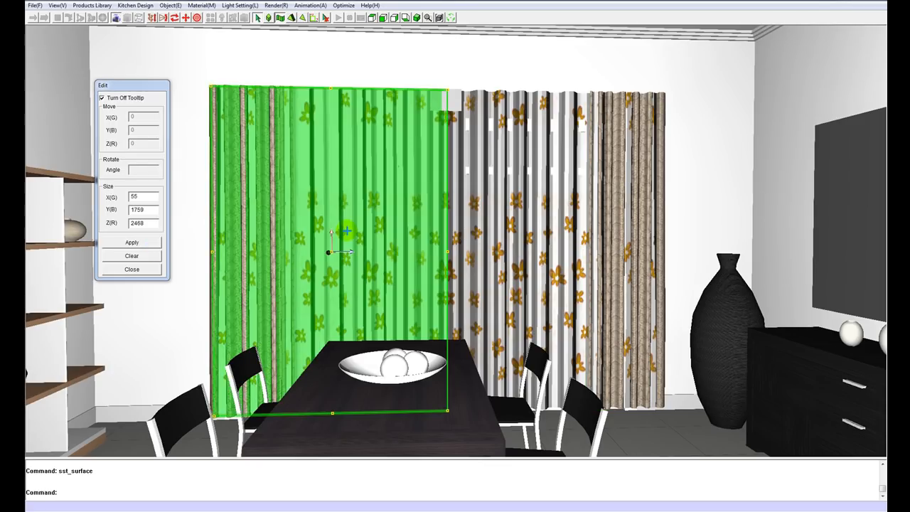
shift+click(482, 189)
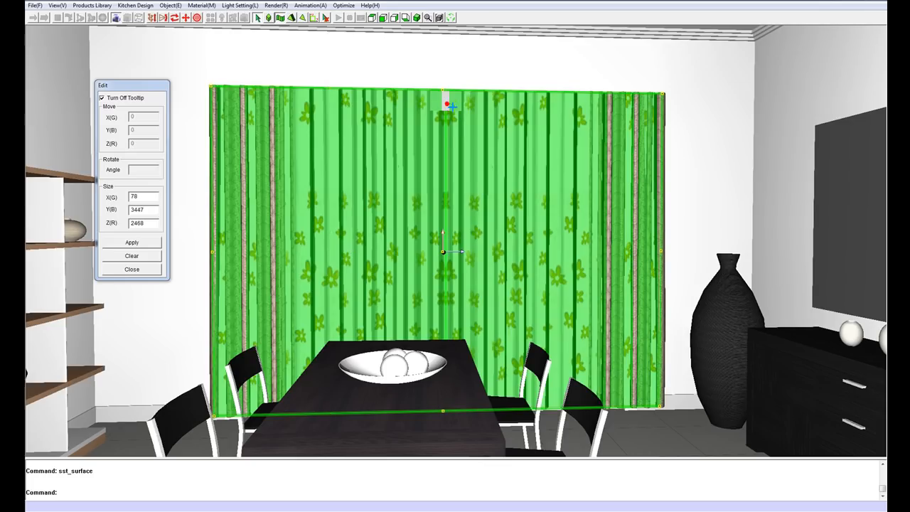
click(170, 5)
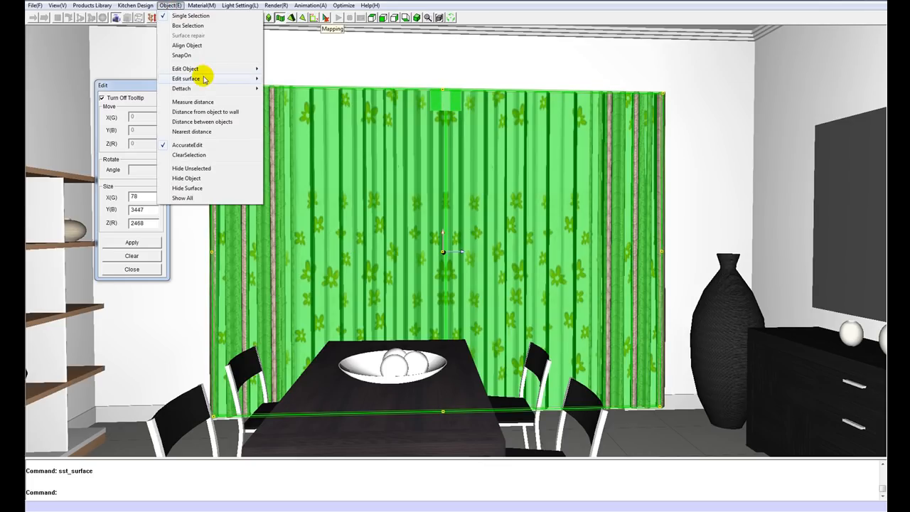
mouse_move(204, 79)
click(291, 118)
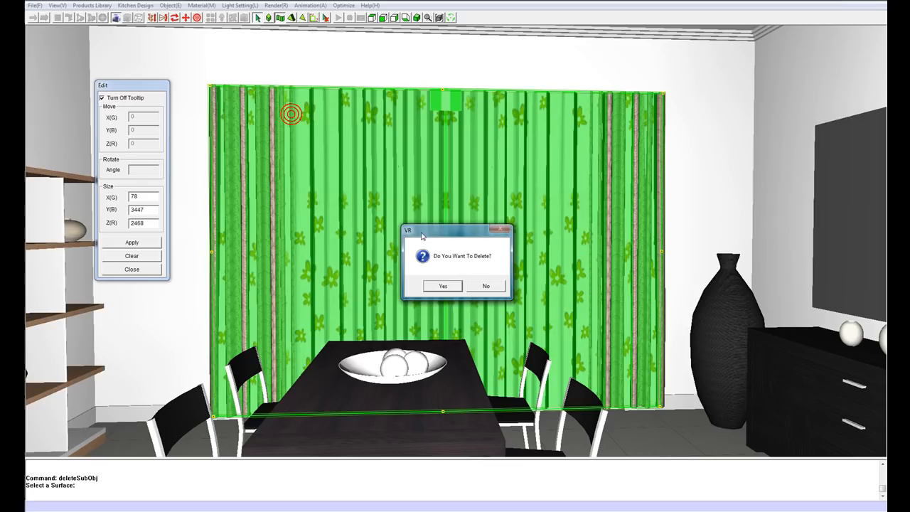
click(454, 285)
- Delete the leftover small rectangular surface above the centre of the dining room window and finish surface editing
click(442, 101)
click(171, 6)
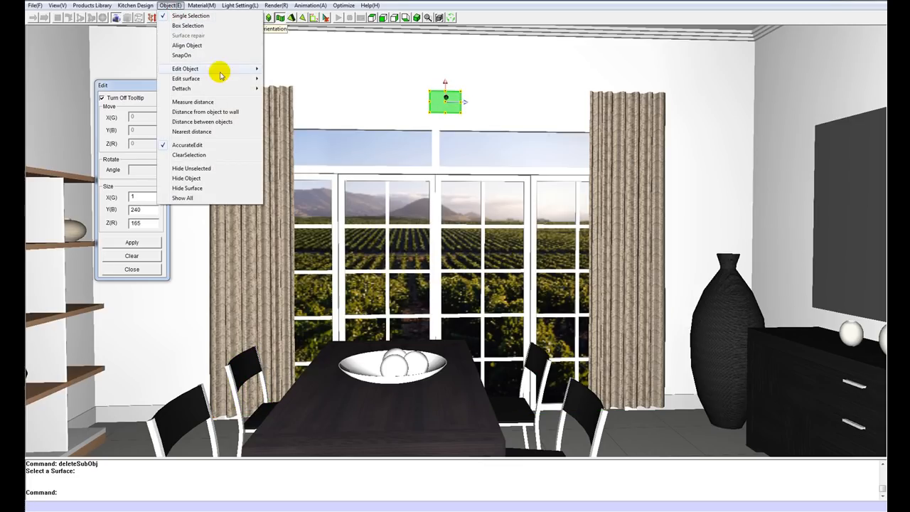
mouse_move(220, 78)
click(285, 118)
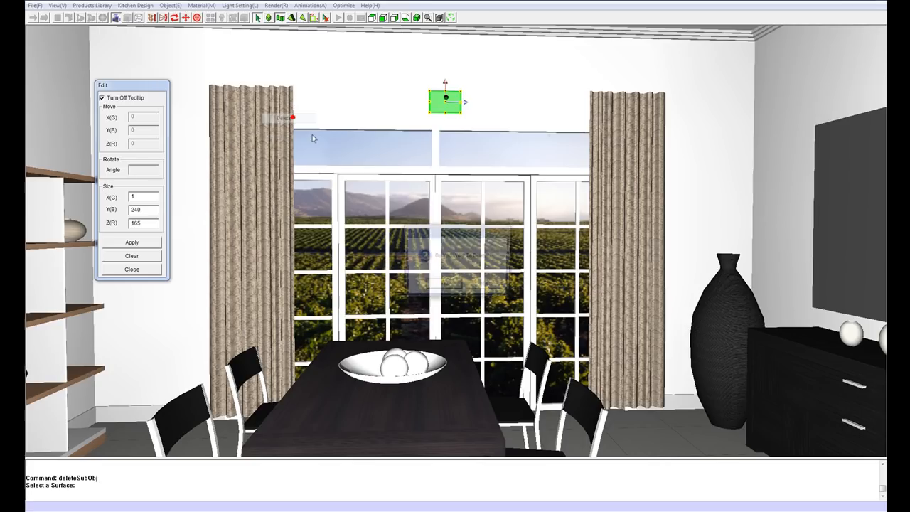
click(437, 283)
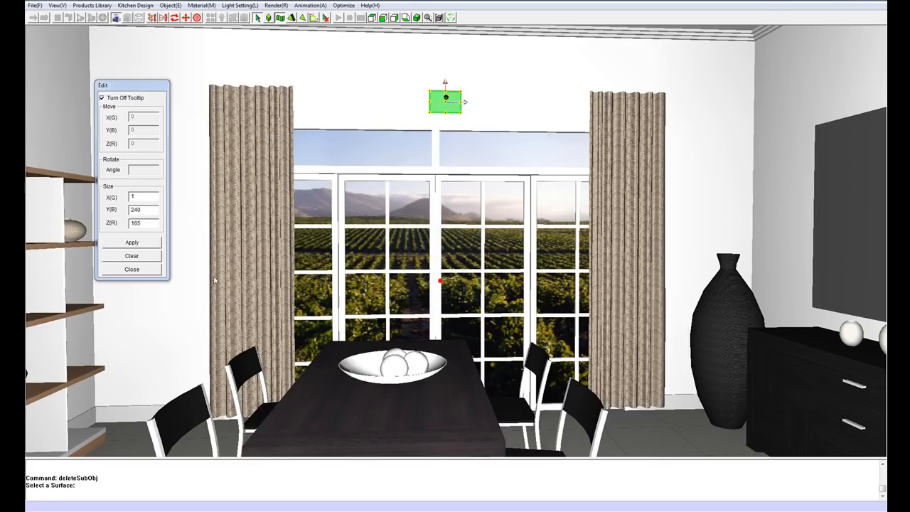
click(143, 269)
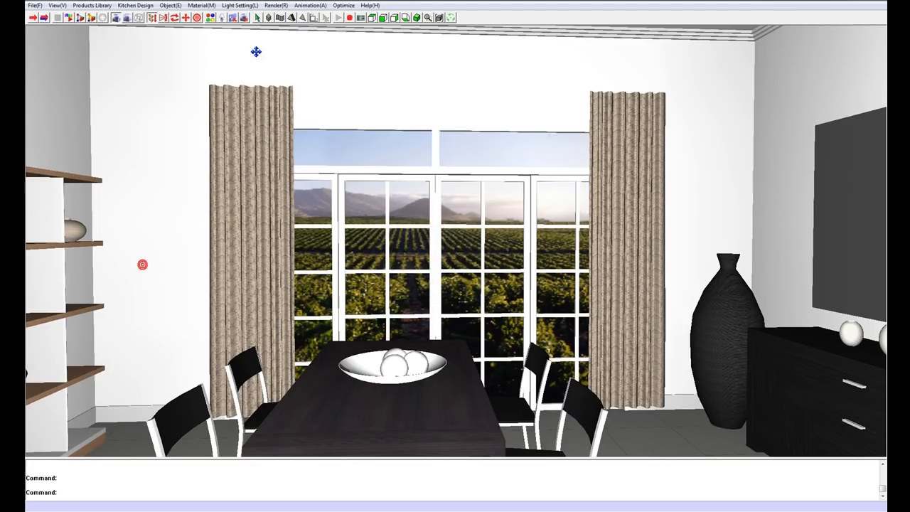
- Remove the color texture from the dining room side drapes' material
click(210, 18)
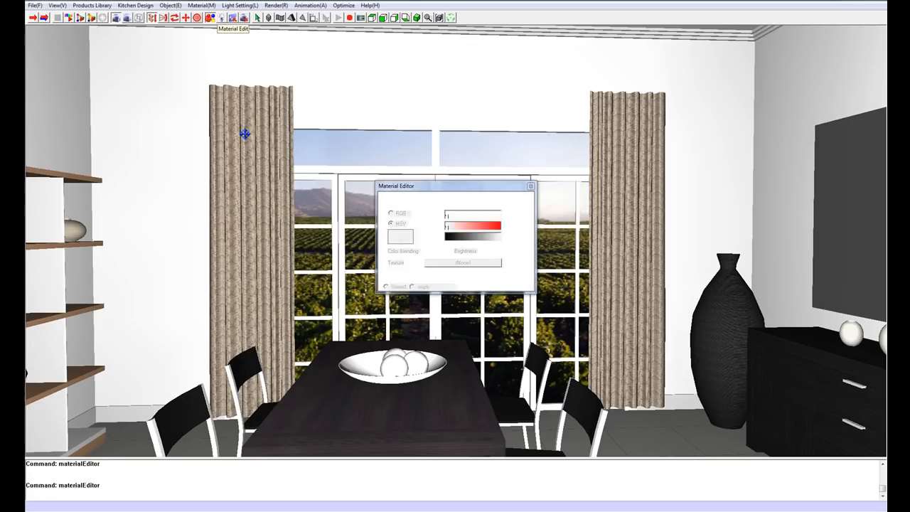
click(211, 18)
click(263, 117)
click(409, 200)
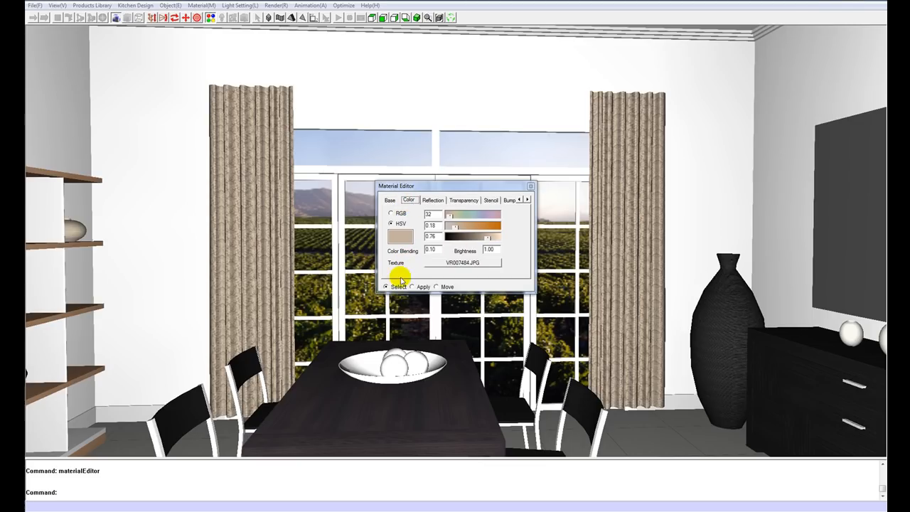
click(439, 265)
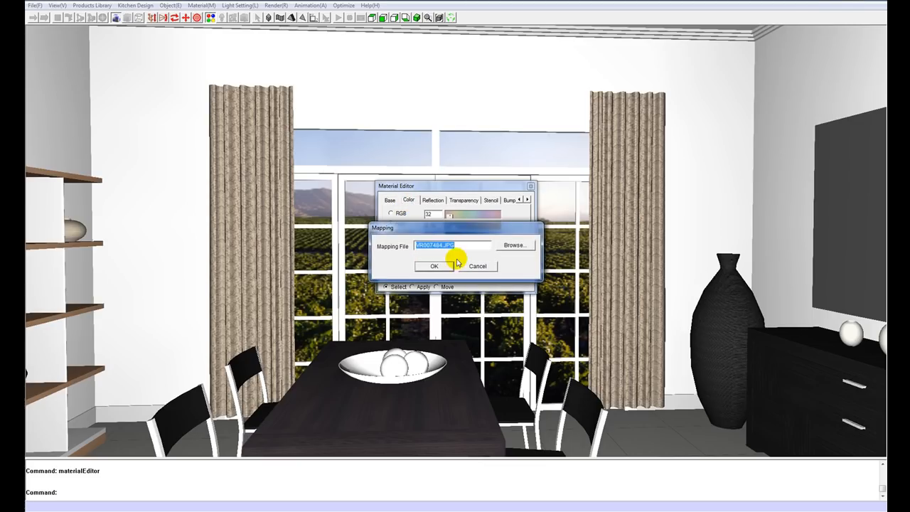
click(443, 267)
- Make the dining room drape material white with HSV values 0, 0 and 1
click(435, 214)
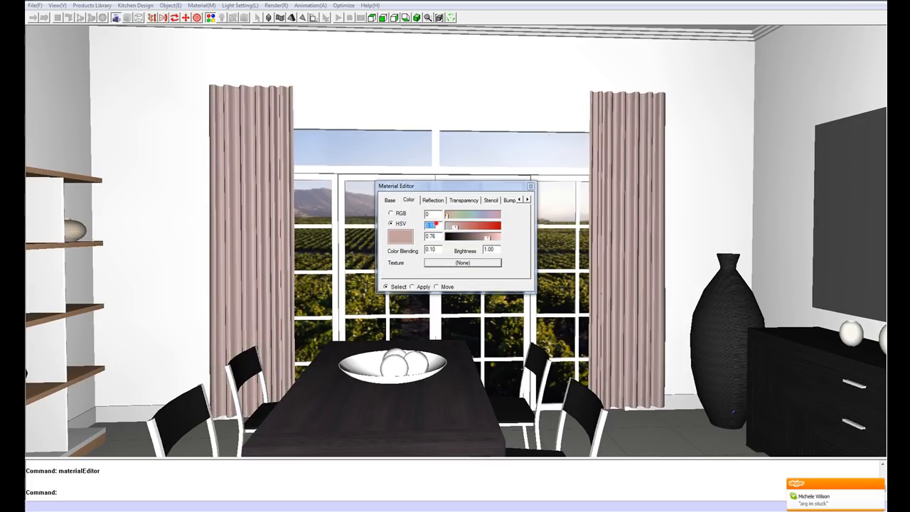
click(878, 484)
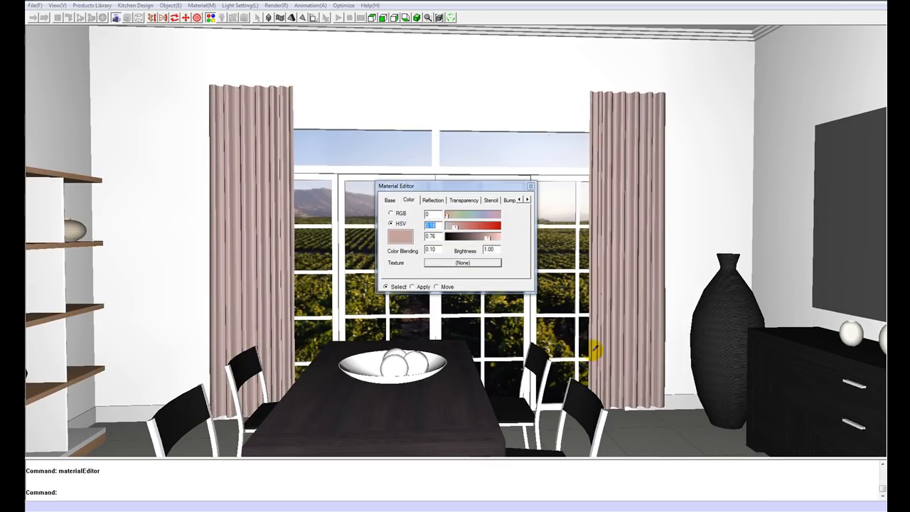
text(0)
click(434, 236)
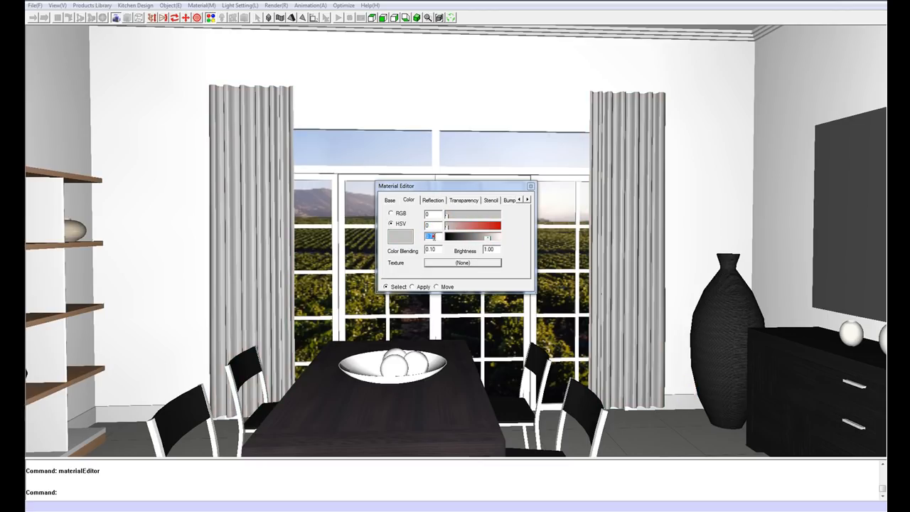
text(1)
click(529, 186)
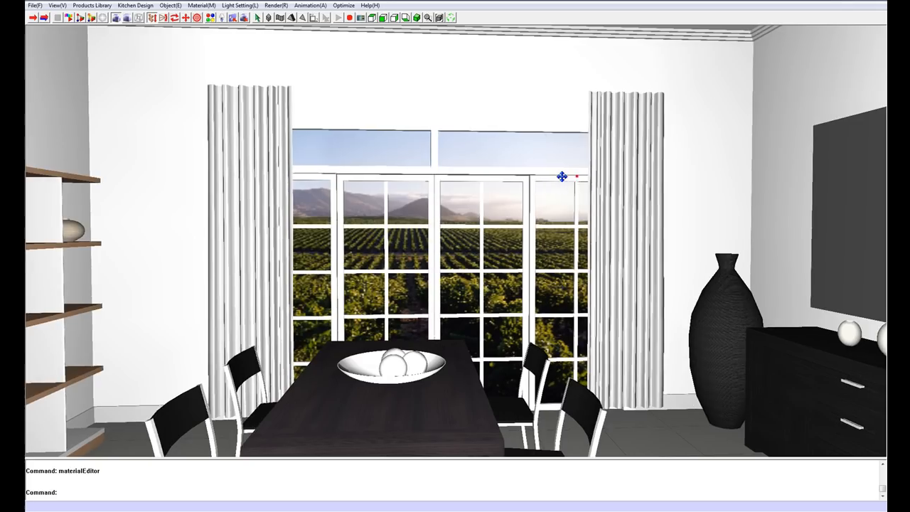
- Change the Transmit value in the base properties of the dining room drape material
drag(561, 176, 447, 177)
click(210, 18)
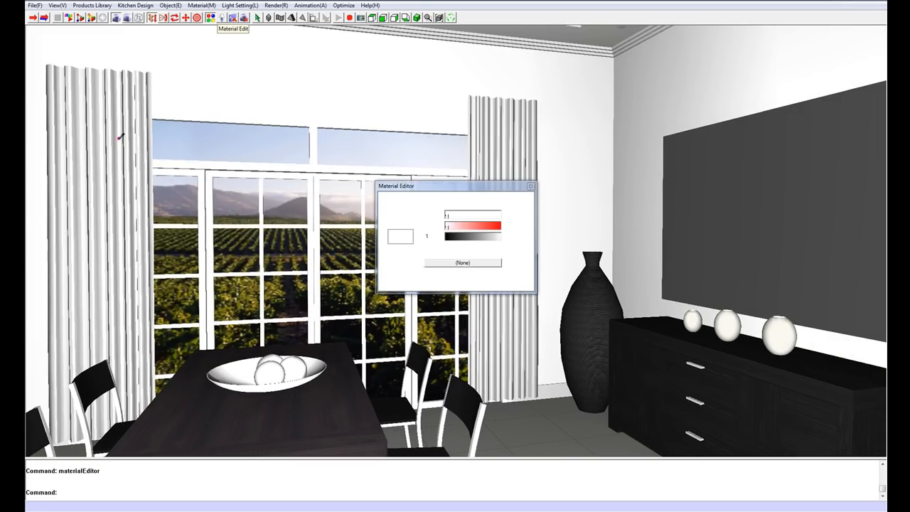
click(118, 138)
click(392, 201)
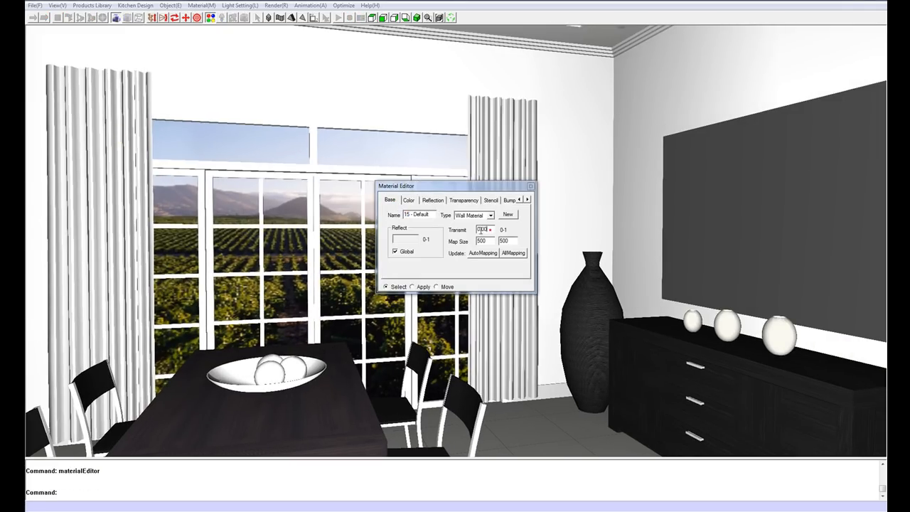
key(BackSpace)
click(530, 187)
- Delete the chandelier hanging from the living room ceiling
drag(609, 181, 607, 180)
mouse_move(607, 179)
middle_down()
mouse_move(400, 201)
mouse_move(577, 197)
mouse_move(587, 140)
mouse_move(606, 237)
mouse_move(606, 182)
middle_up()
middle_drag(517, 186, 506, 187)
mouse_move(430, 190)
mouse_down()
mouse_move(569, 211)
mouse_move(430, 189)
mouse_up()
click(163, 18)
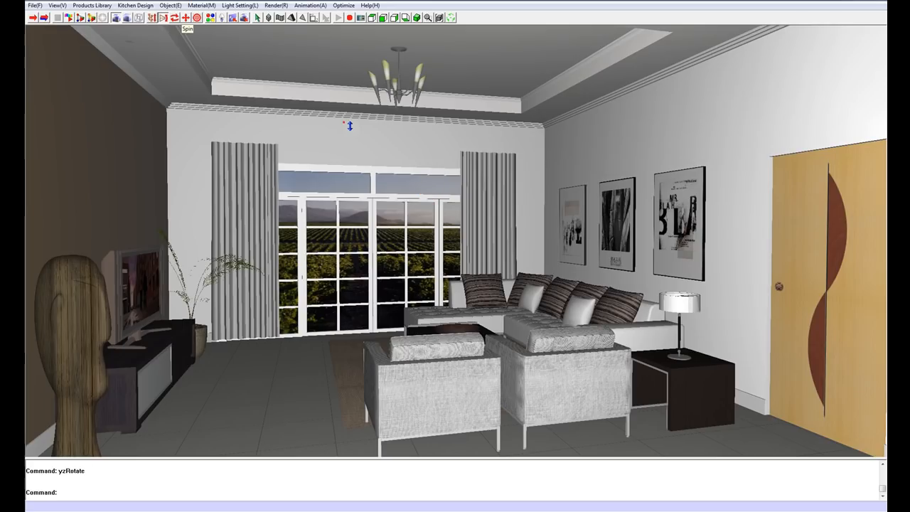
drag(350, 129, 350, 128)
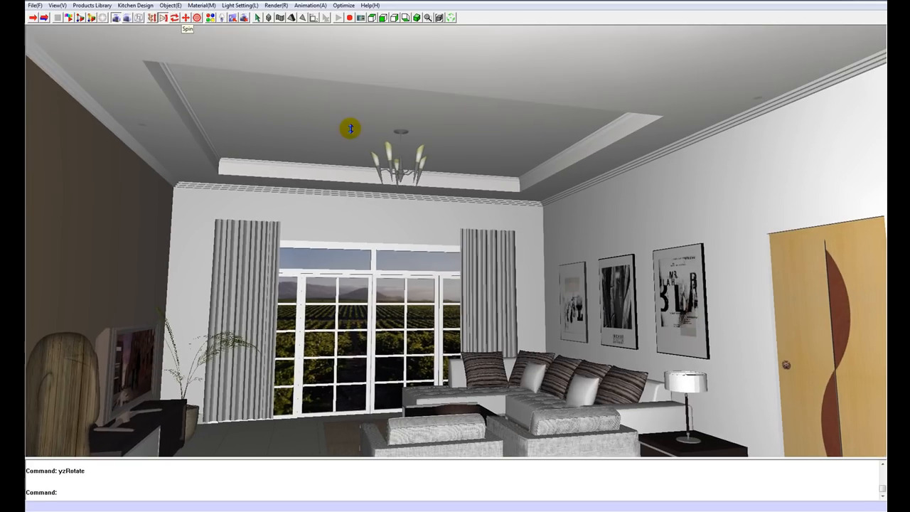
key(Delete)
click(402, 135)
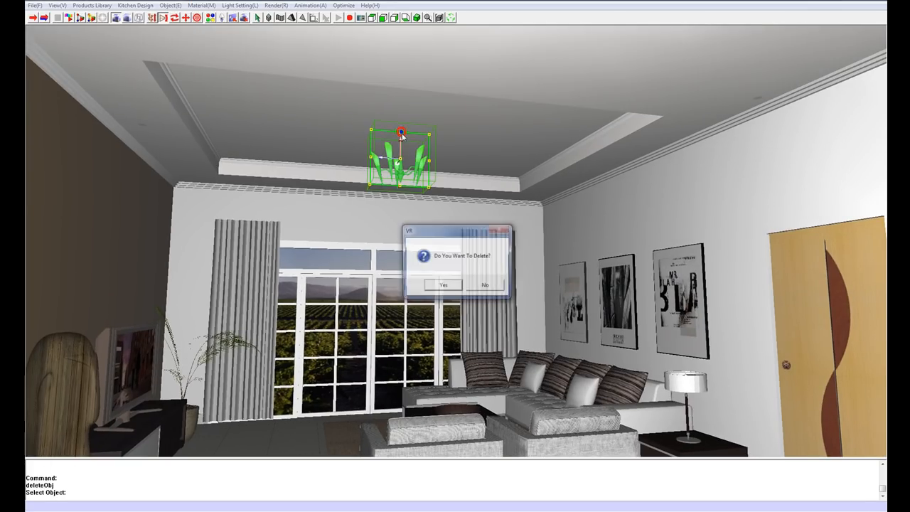
click(442, 287)
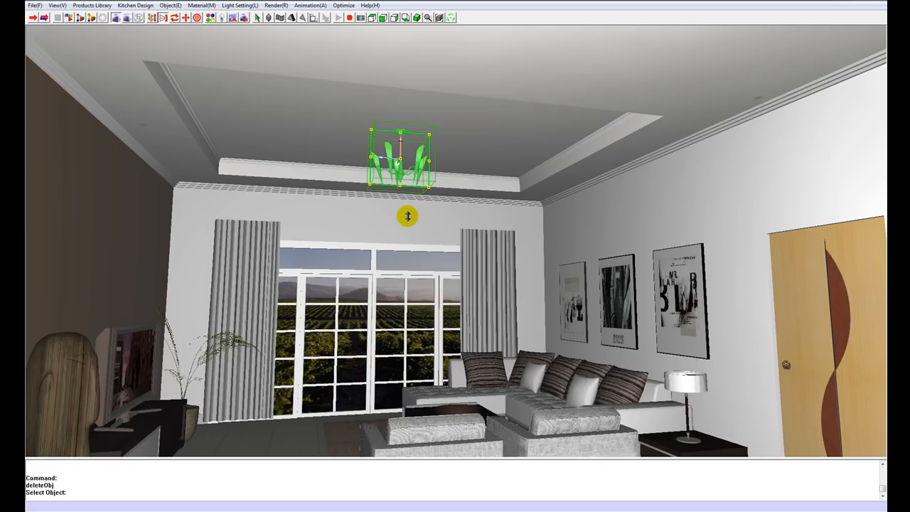
- Delete the chandelier hanging above the dining table
scroll(408, 214, down, 4)
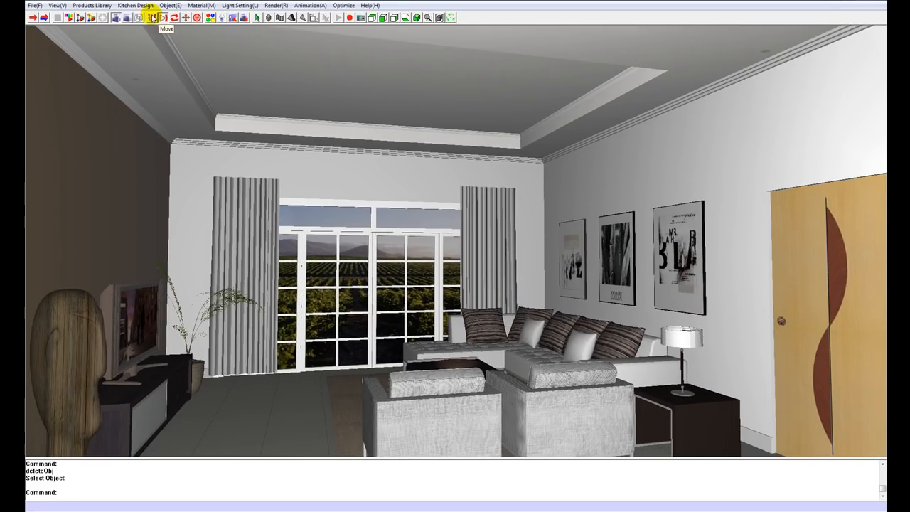
click(153, 18)
drag(325, 159, 354, 238)
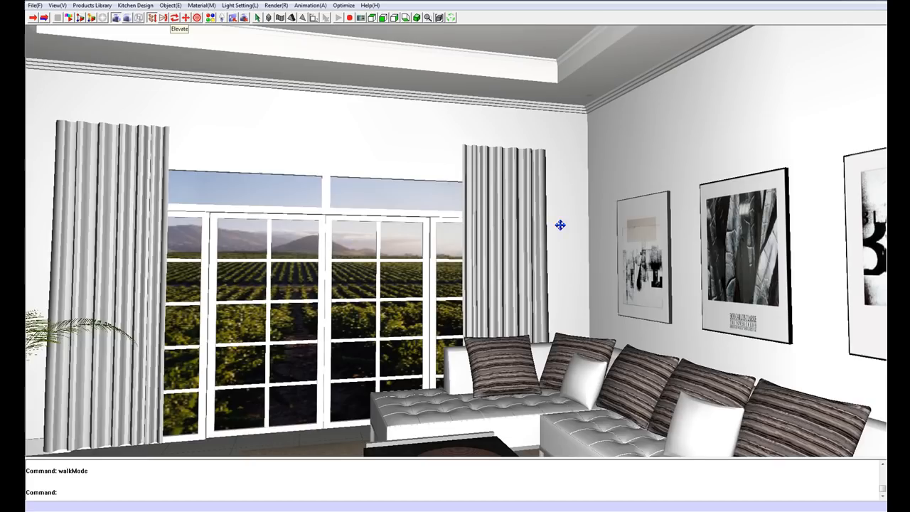
drag(584, 232, 374, 232)
mouse_move(543, 230)
mouse_down()
mouse_move(396, 232)
mouse_move(394, 242)
mouse_move(411, 188)
mouse_move(342, 181)
mouse_move(225, 57)
mouse_up()
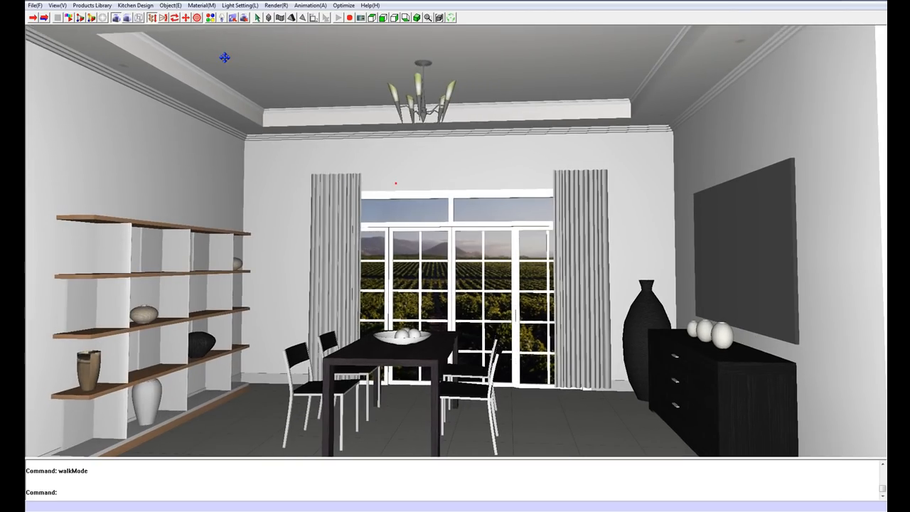
click(174, 7)
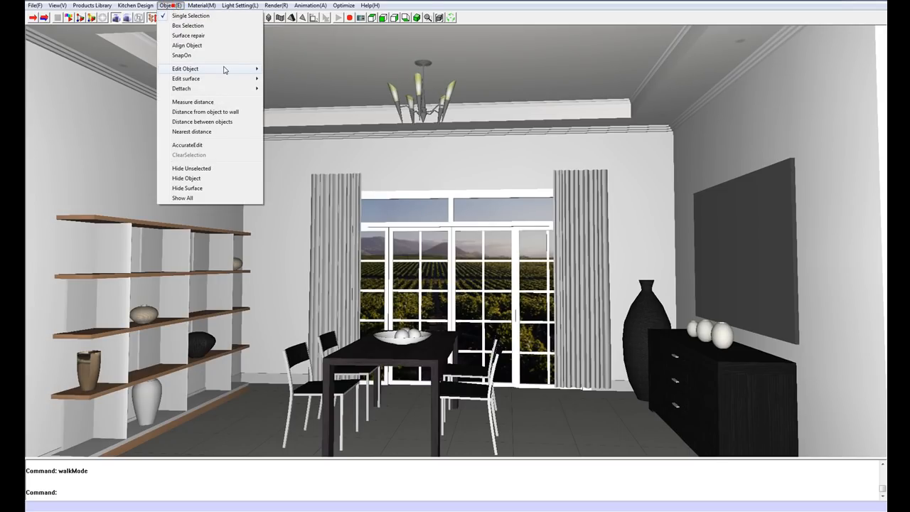
click(225, 69)
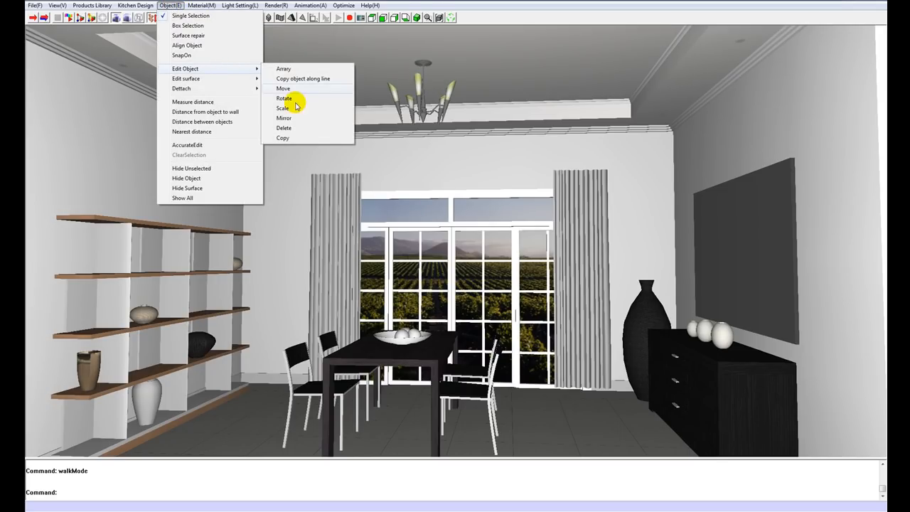
click(293, 127)
click(423, 67)
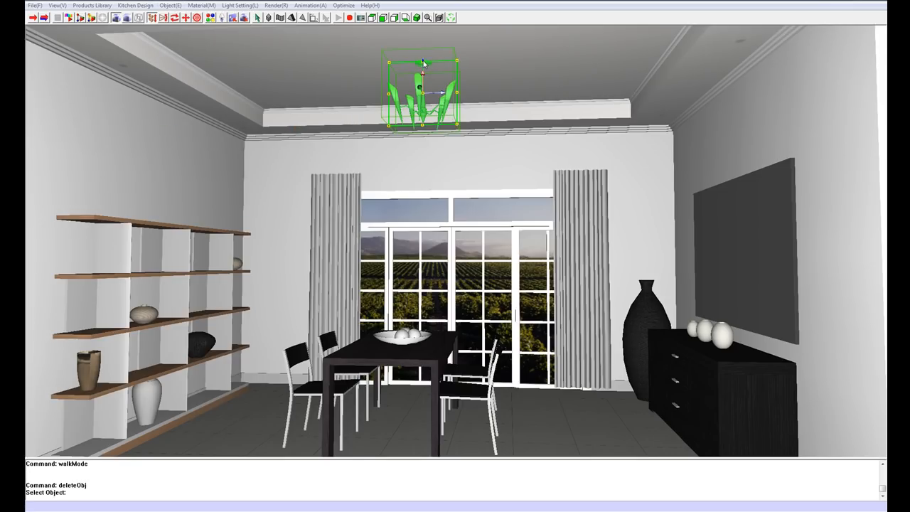
right_click(423, 62)
click(445, 287)
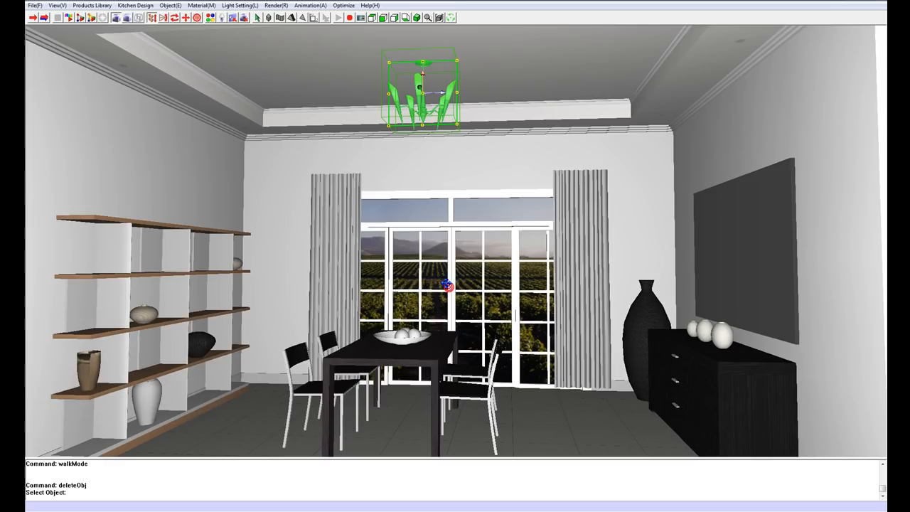
- Change the five ceiling lights along the door and shelf wall to the Spot Light type
drag(412, 241, 469, 210)
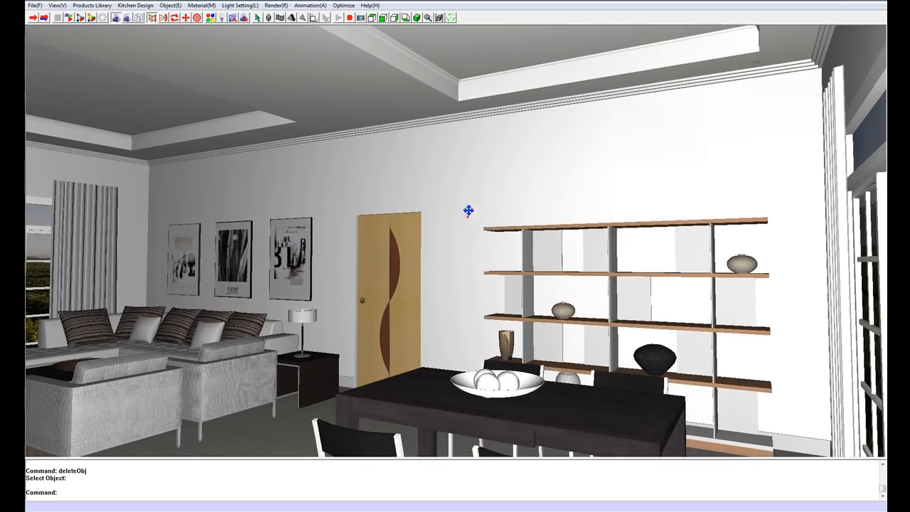
click(222, 19)
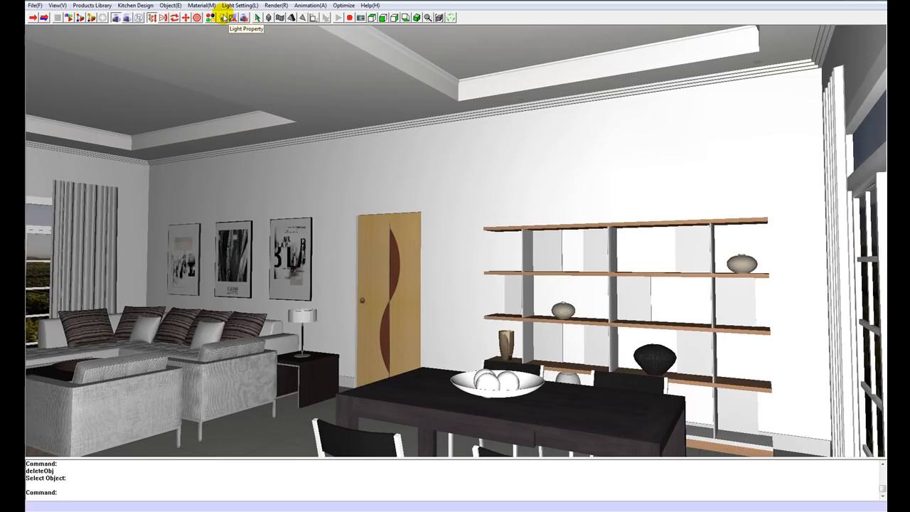
click(234, 5)
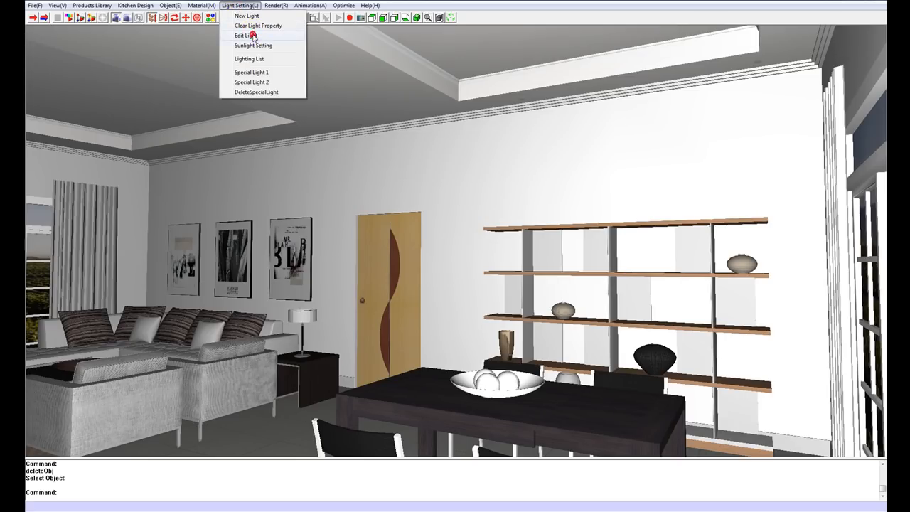
click(246, 36)
drag(230, 90, 197, 202)
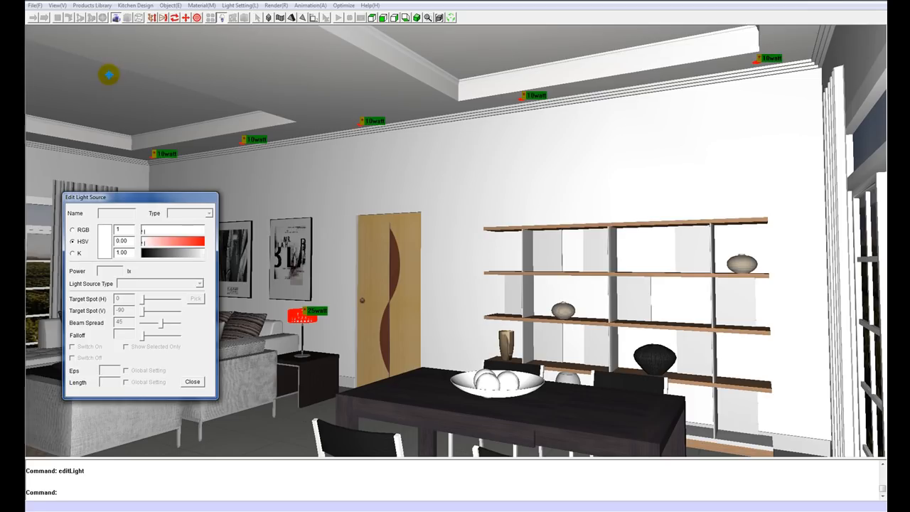
drag(109, 74, 774, 170)
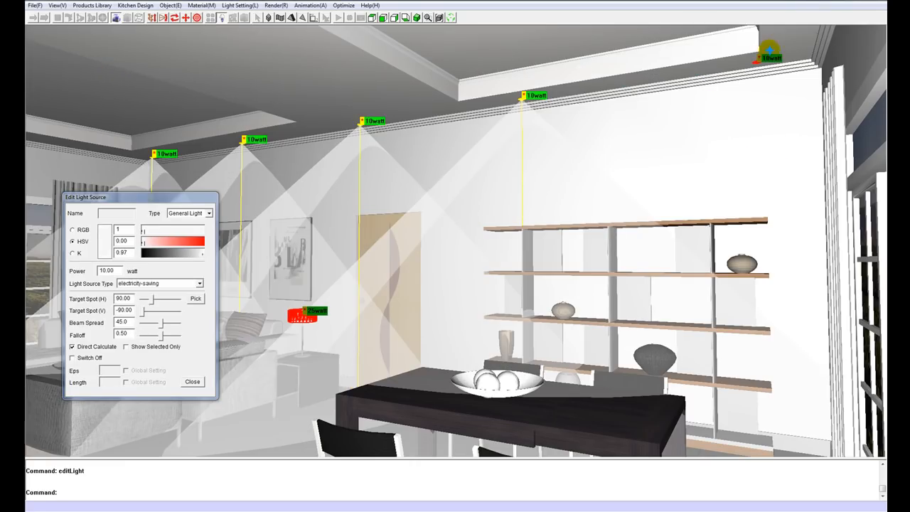
drag(790, 40, 695, 96)
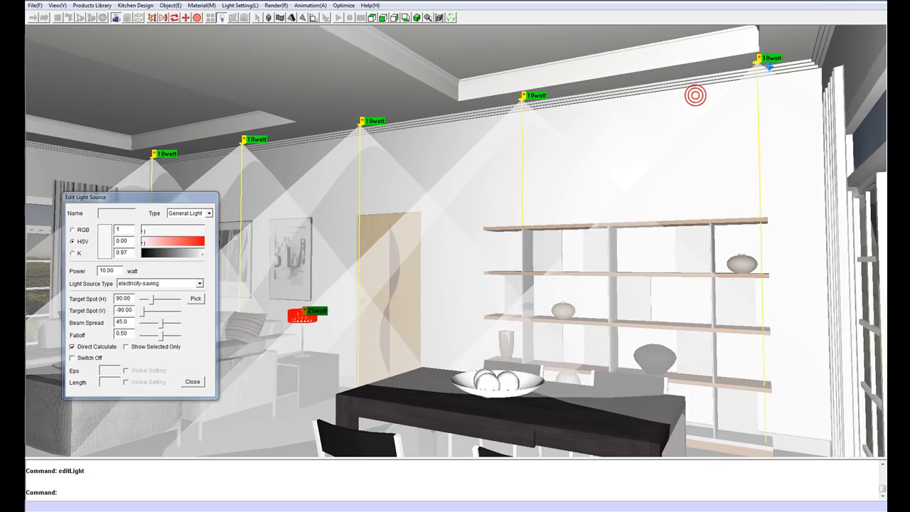
click(200, 214)
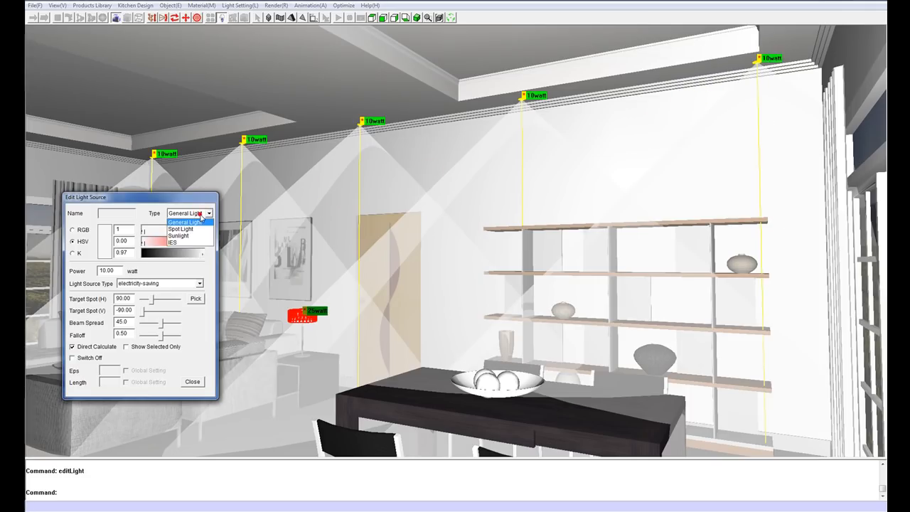
click(197, 230)
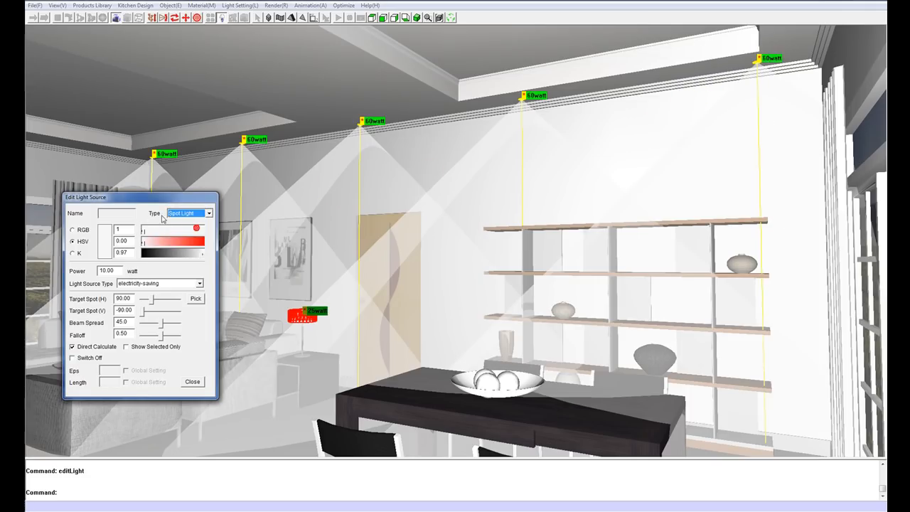
- Set the power of the five selected spot lights to 45 watt
double_click(116, 270)
text(45)
key(Return)
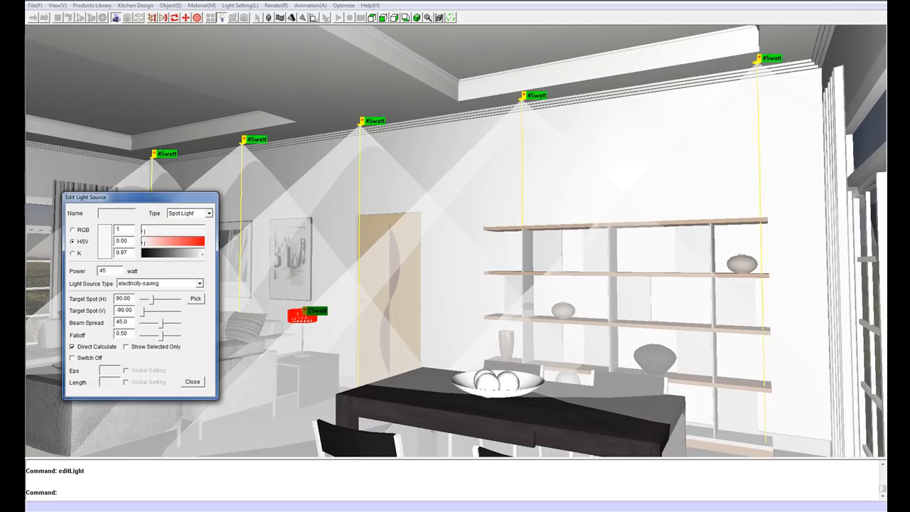
- Try a warm tint with hue 11 and saturation 0.07 on the spot lights and look through the light source types
mouse_move(144, 243)
mouse_down()
mouse_move(187, 242)
mouse_move(194, 232)
mouse_move(144, 232)
mouse_move(175, 243)
mouse_move(145, 243)
mouse_up()
click(190, 233)
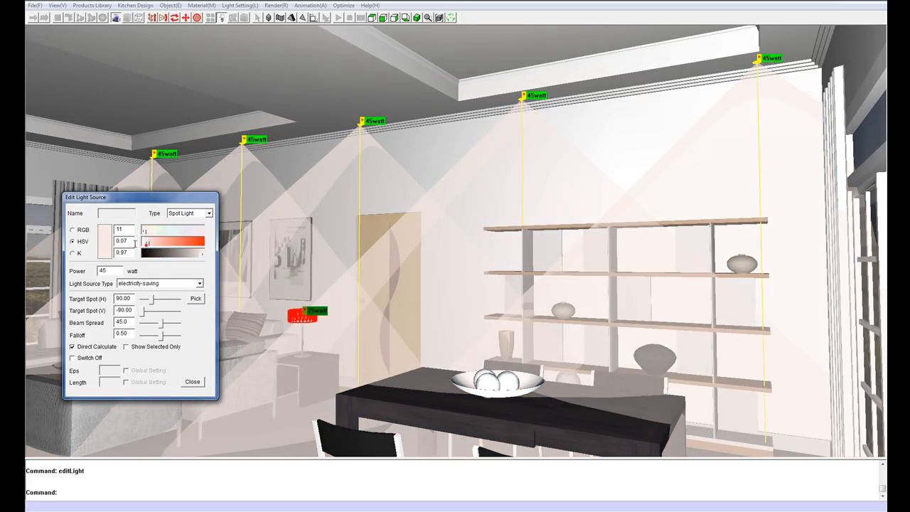
click(199, 284)
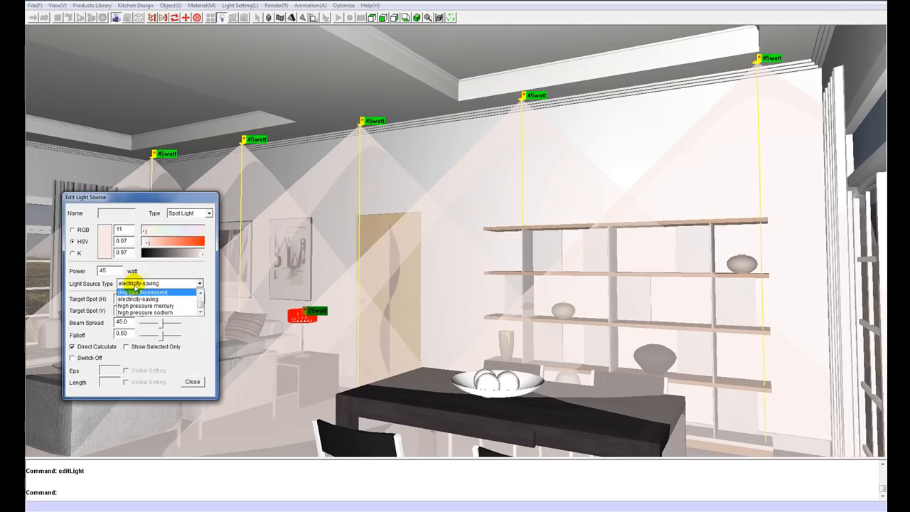
scroll(165, 296, up, 2)
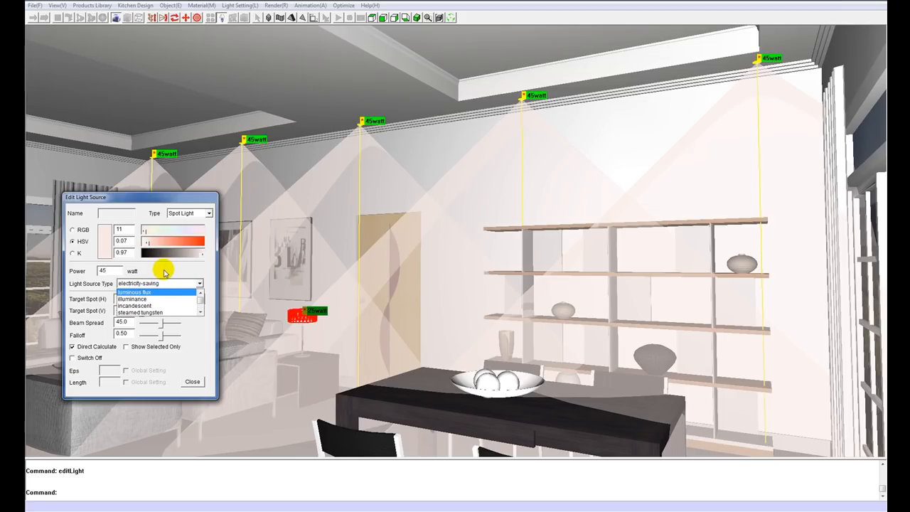
click(164, 273)
- Give the spot lights HSV color 0, 0, 1 with a horizontal target spot of 351 and a falloff of 0.73
drag(142, 312, 122, 310)
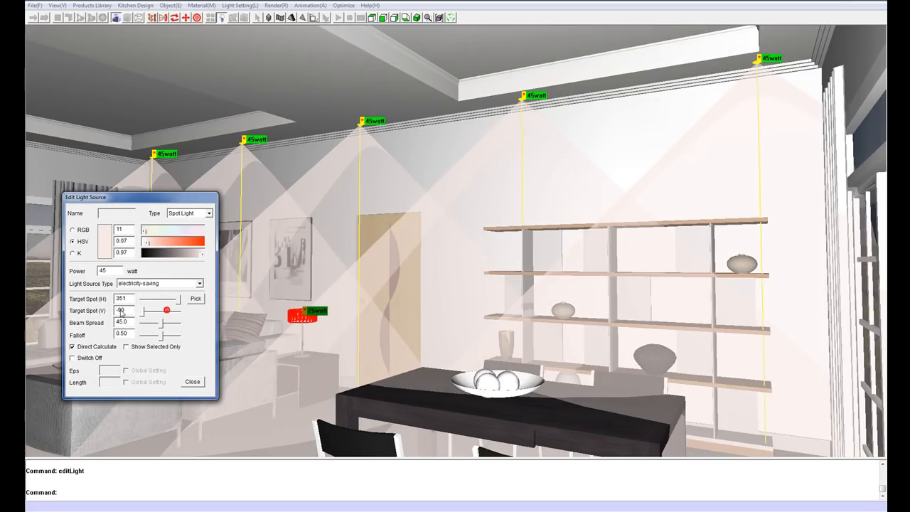
drag(118, 230, 128, 229)
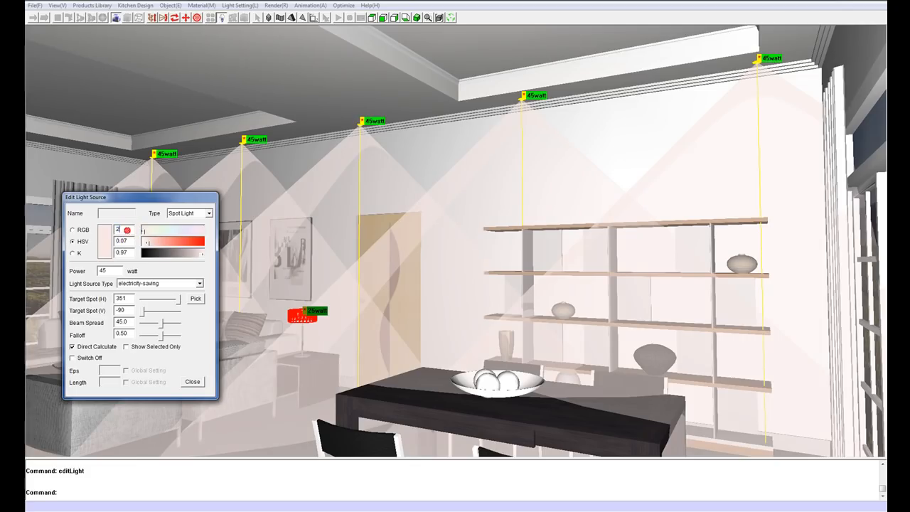
text(0)
text(1)
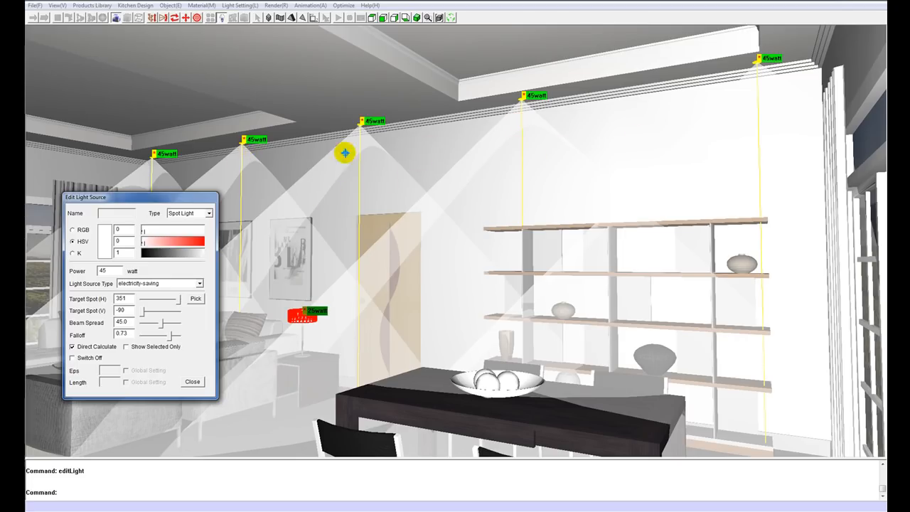
click(193, 381)
- Change the three ceiling lights along the brown TV wall to the IES type
scroll(351, 289, up, 3)
drag(325, 349, 372, 257)
drag(301, 266, 233, 165)
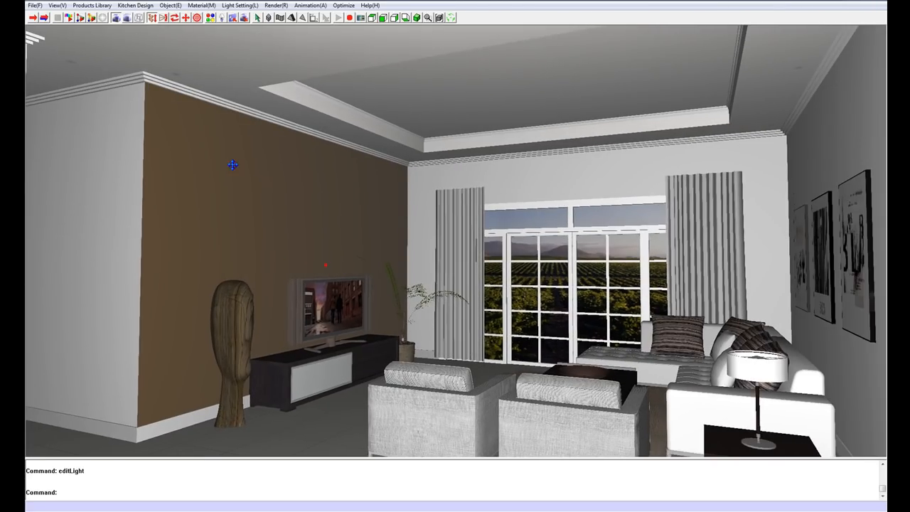
click(223, 19)
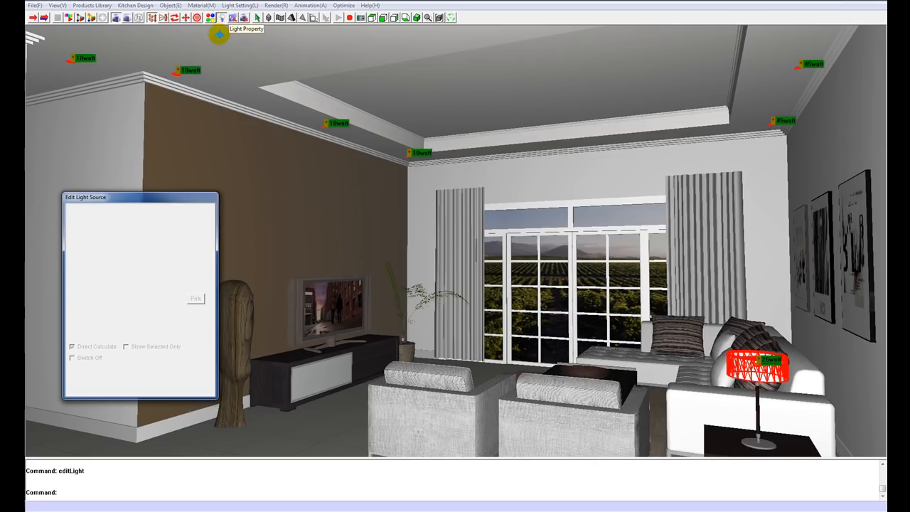
drag(165, 52, 420, 169)
click(208, 213)
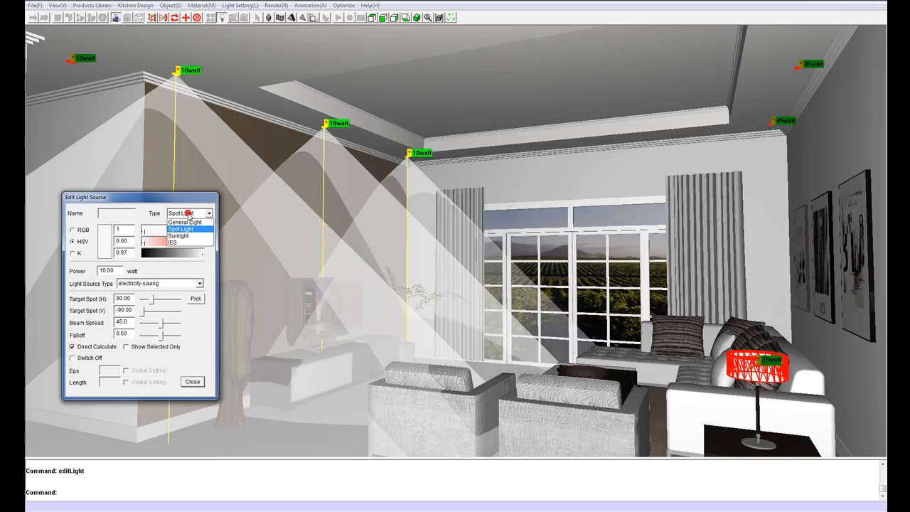
click(182, 242)
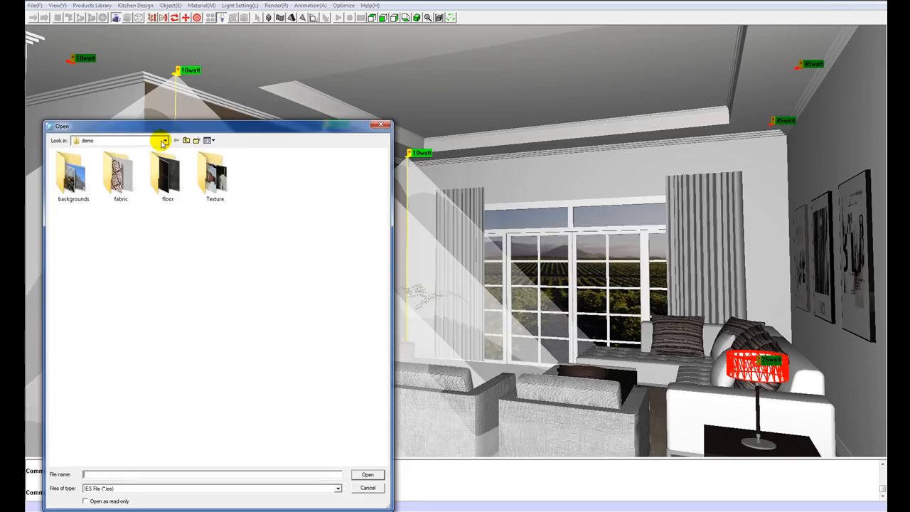
- Load 01.IES from the Spot Light folder under ies in the C: drive's InteriCADT3 vr folder for the TV wall lights
click(161, 141)
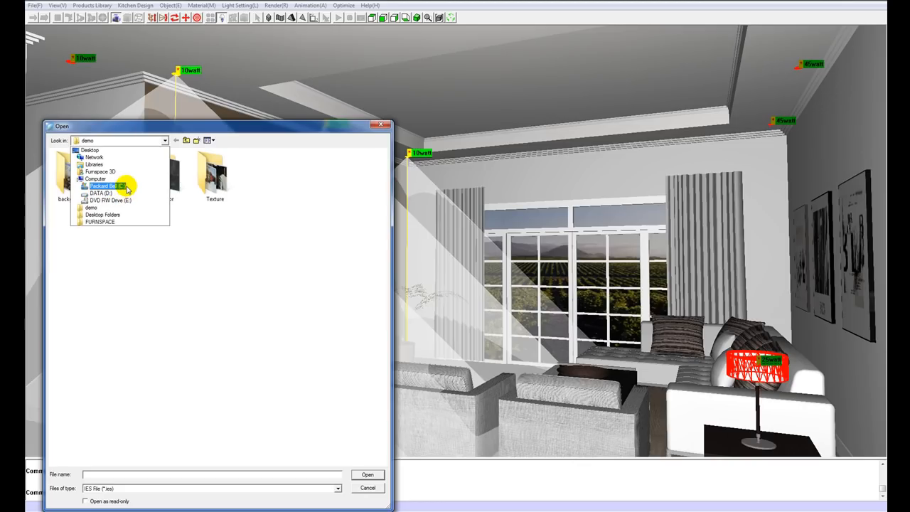
click(124, 186)
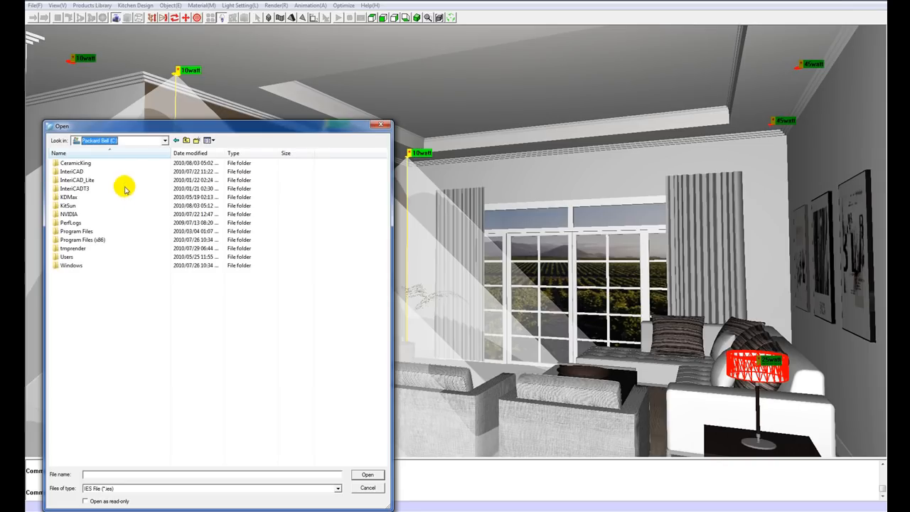
double_click(79, 189)
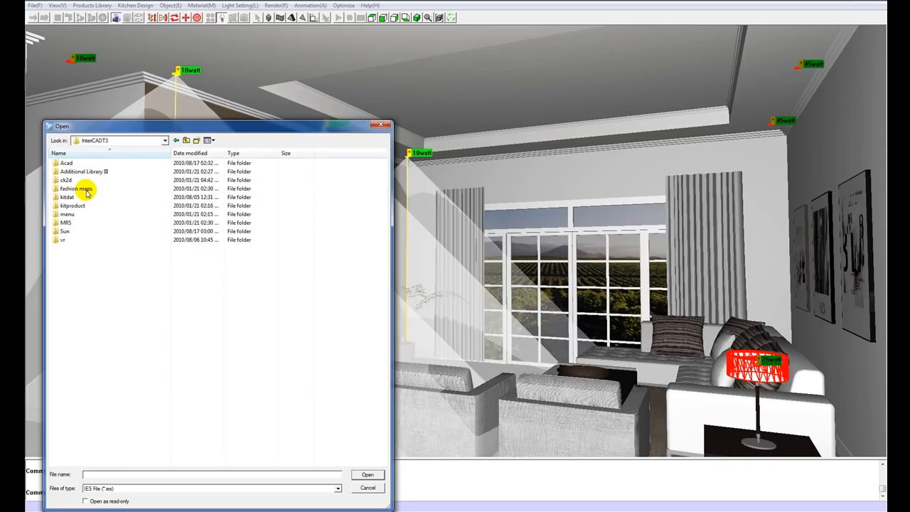
double_click(64, 242)
double_click(72, 187)
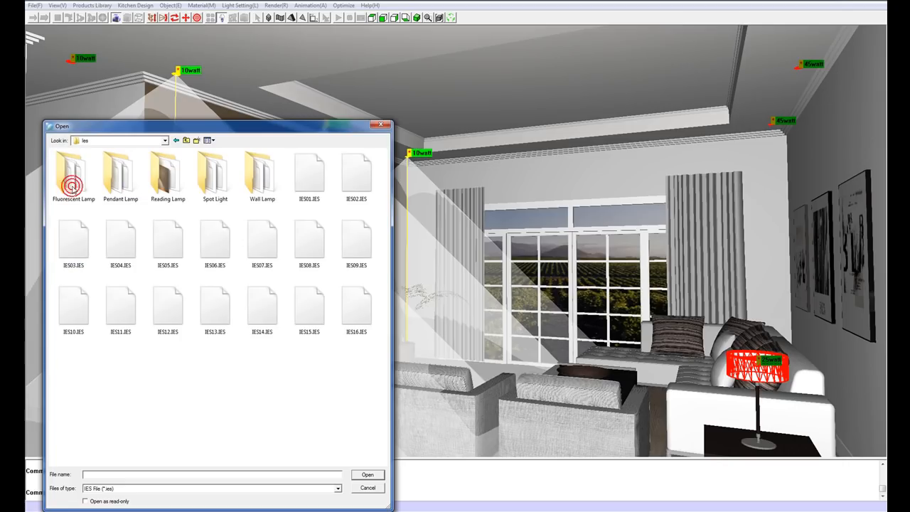
double_click(199, 186)
click(93, 183)
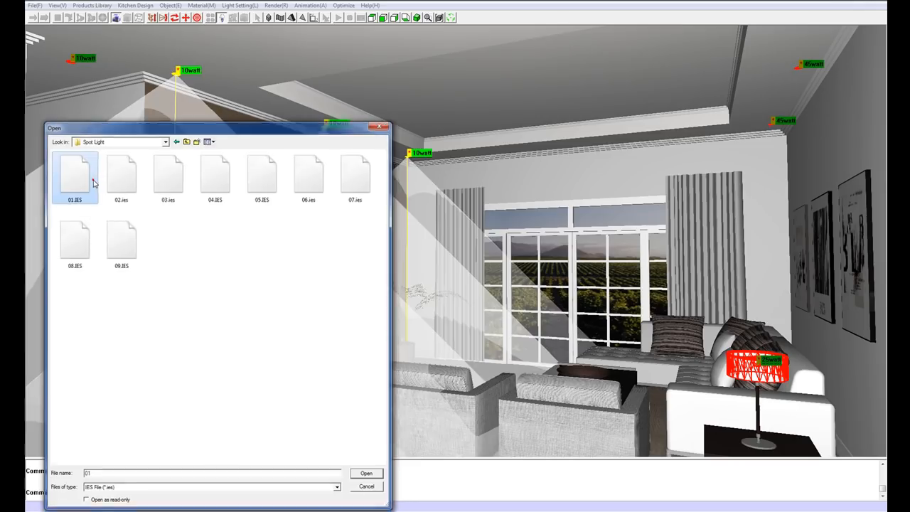
double_click(92, 183)
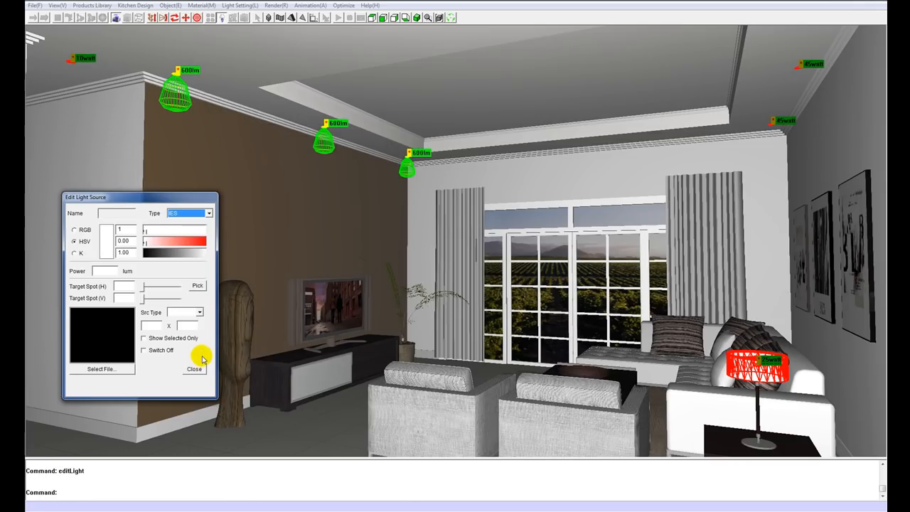
click(195, 369)
- Create new lights from the upper and lower glass surfaces of the living room window
drag(433, 250, 294, 313)
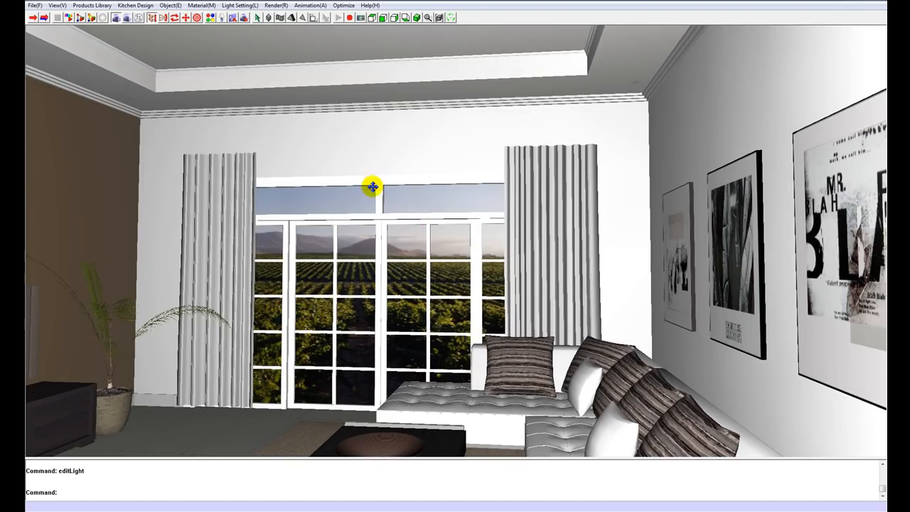
click(242, 5)
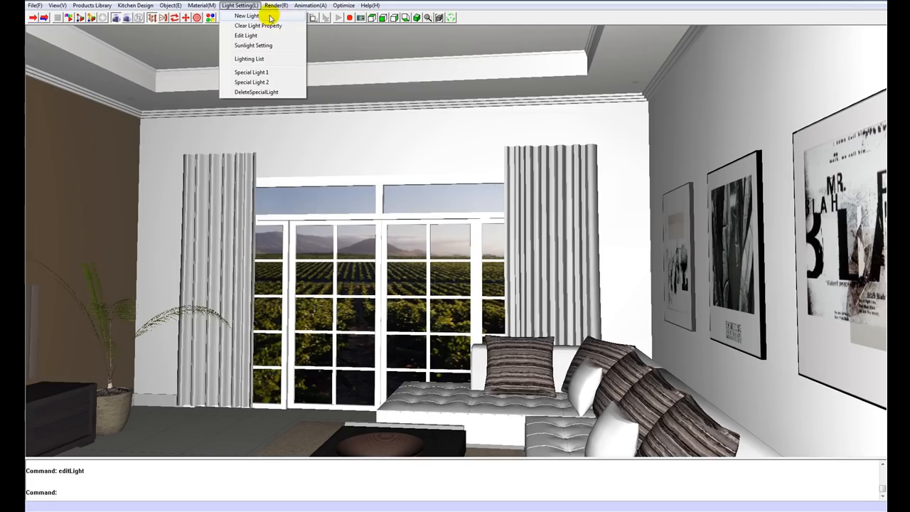
click(278, 16)
click(328, 205)
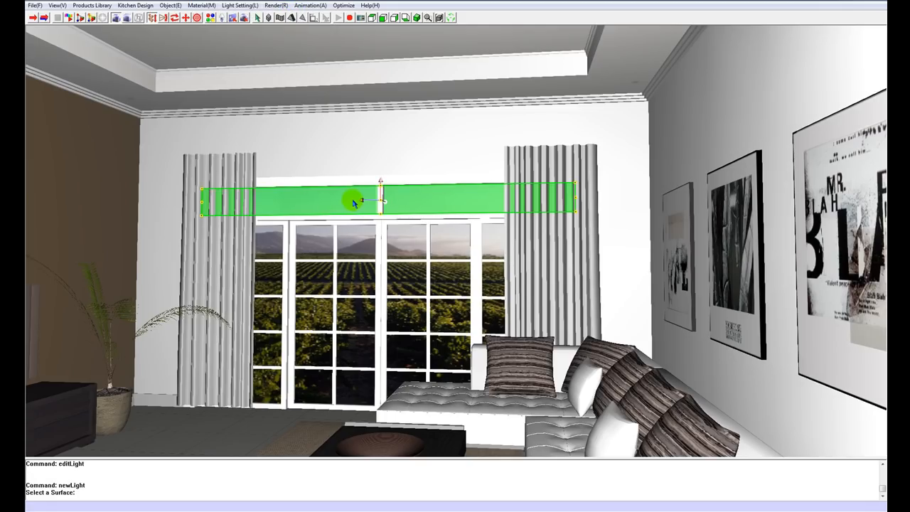
click(358, 253)
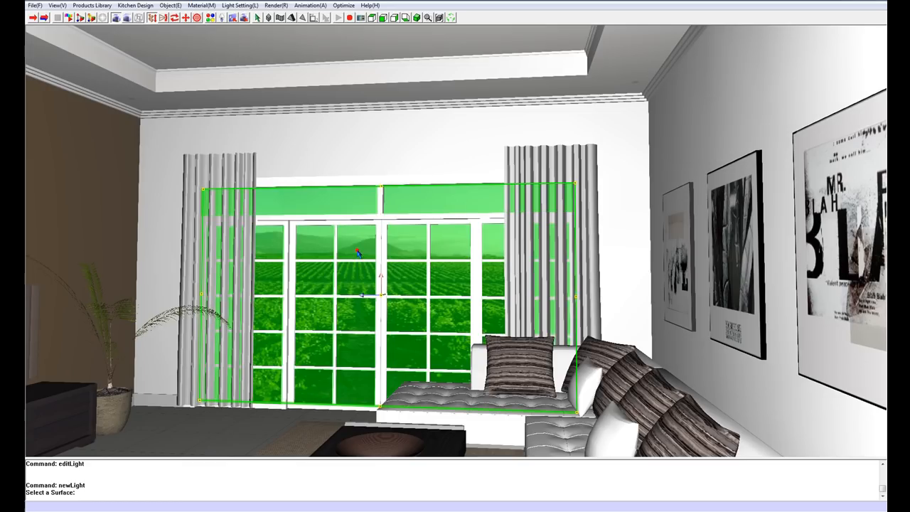
right_click(349, 248)
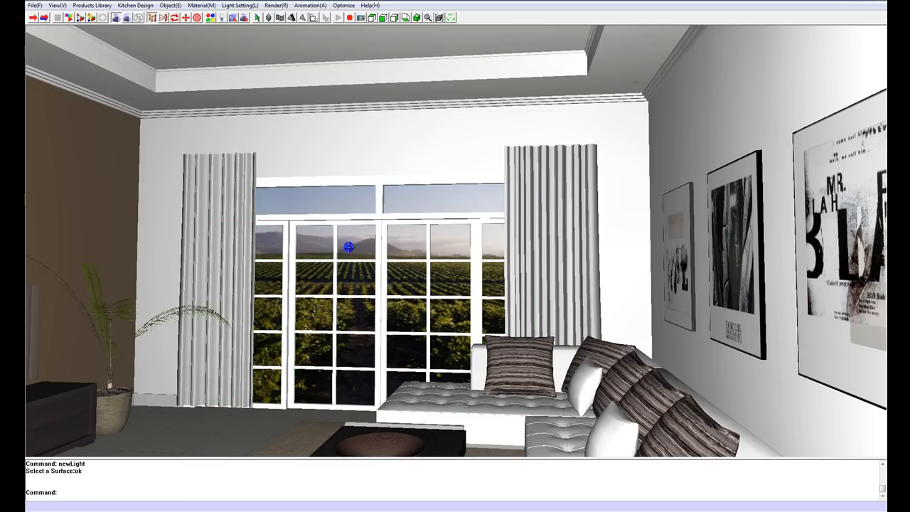
- Create new lights from the upper and lower glass surfaces of the dining room window
drag(274, 251, 536, 250)
drag(337, 247, 457, 246)
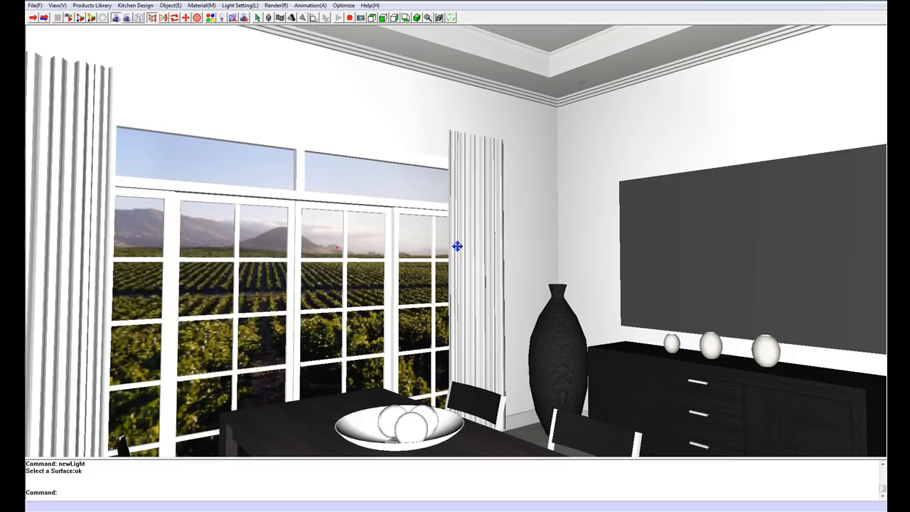
click(238, 6)
click(240, 20)
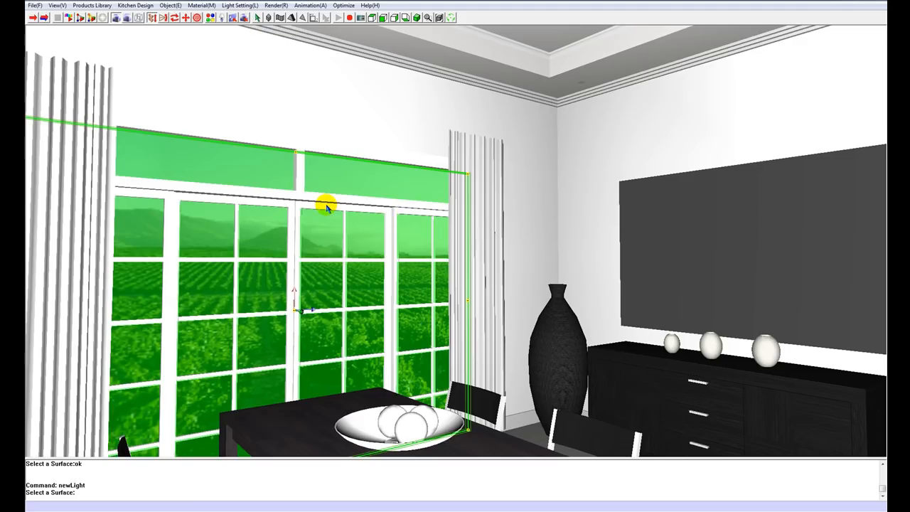
click(326, 207)
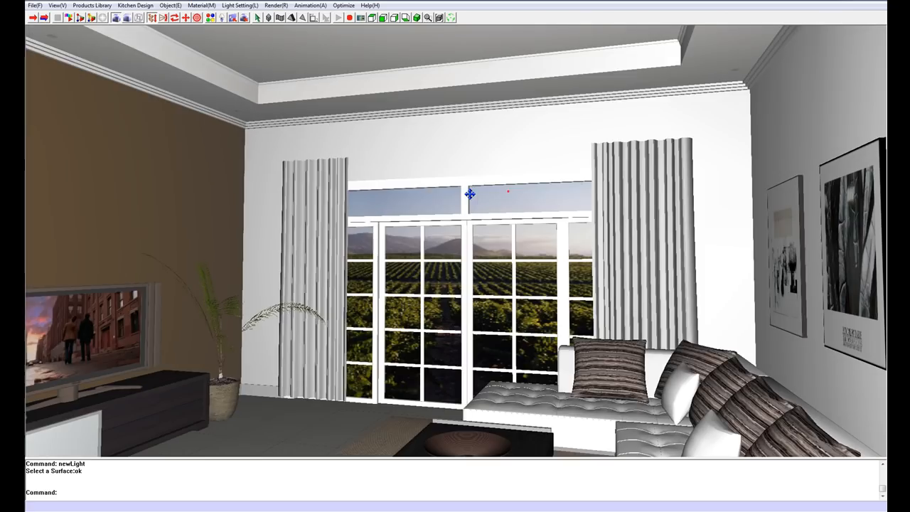
- Change the living room window glass lights to the Sunlight type
middle_drag(470, 194, 351, 195)
click(222, 17)
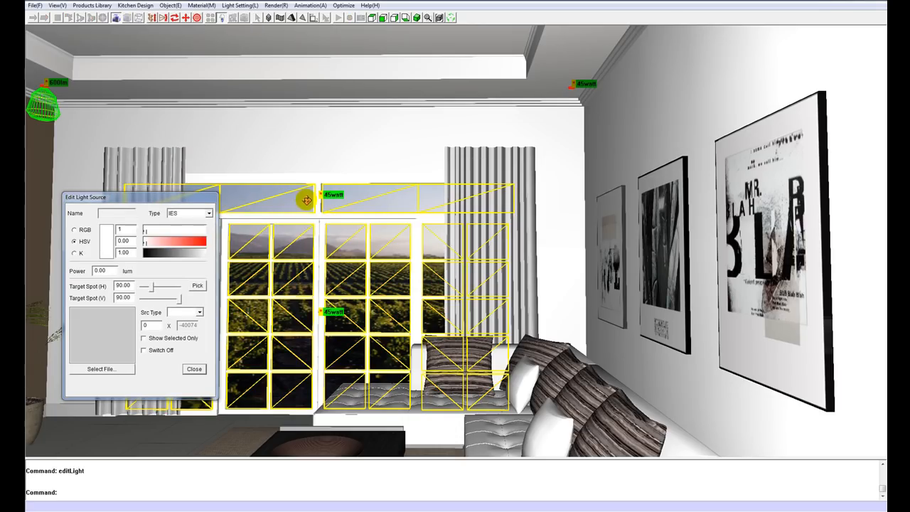
click(177, 213)
click(179, 236)
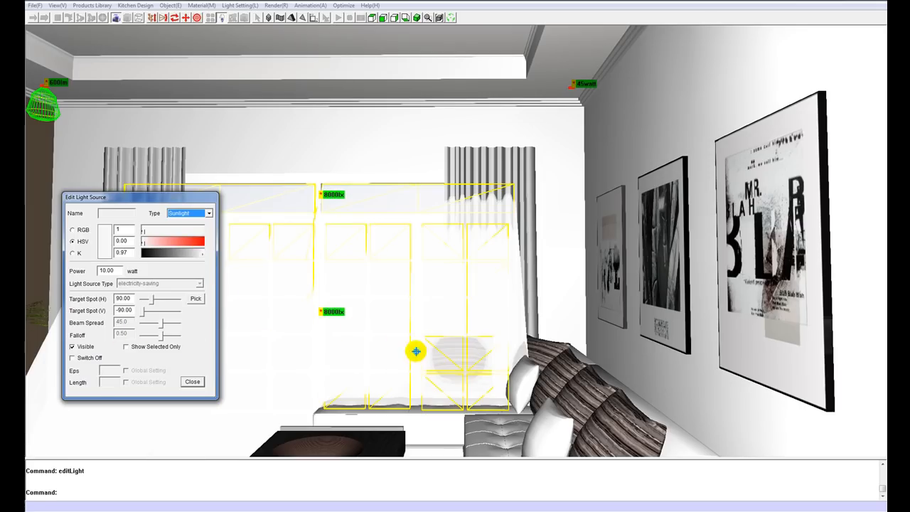
- Aim the living room window sunlight by setting its target spot to 126 horizontally and -53 vertically
drag(155, 203, 451, 185)
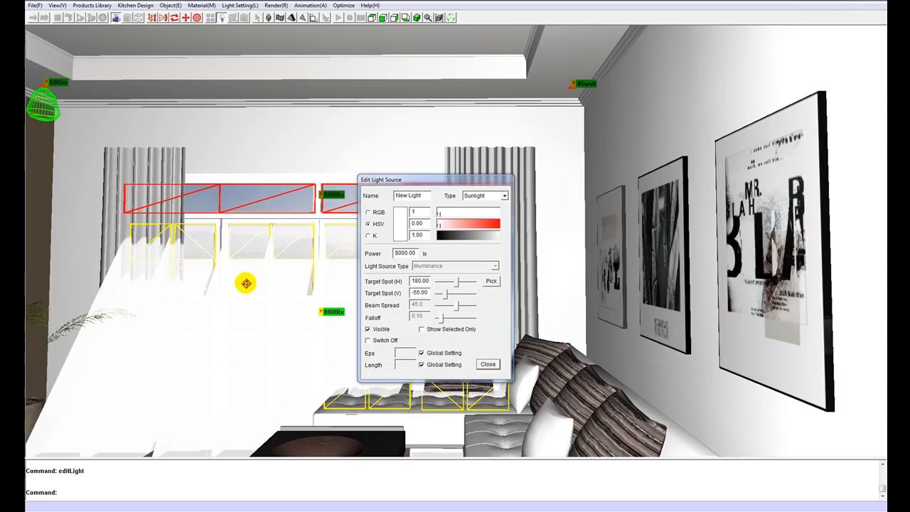
click(301, 205)
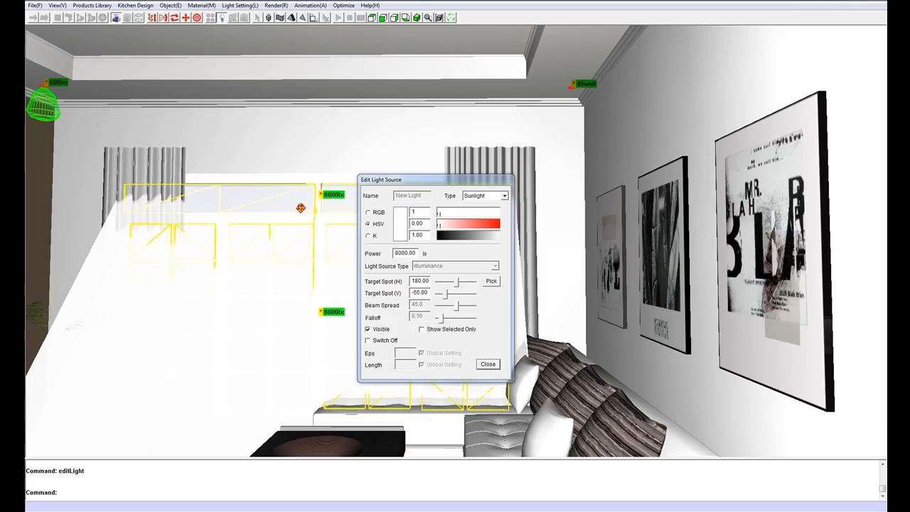
click(444, 293)
mouse_move(452, 296)
mouse_down()
mouse_move(456, 283)
mouse_move(447, 294)
mouse_up()
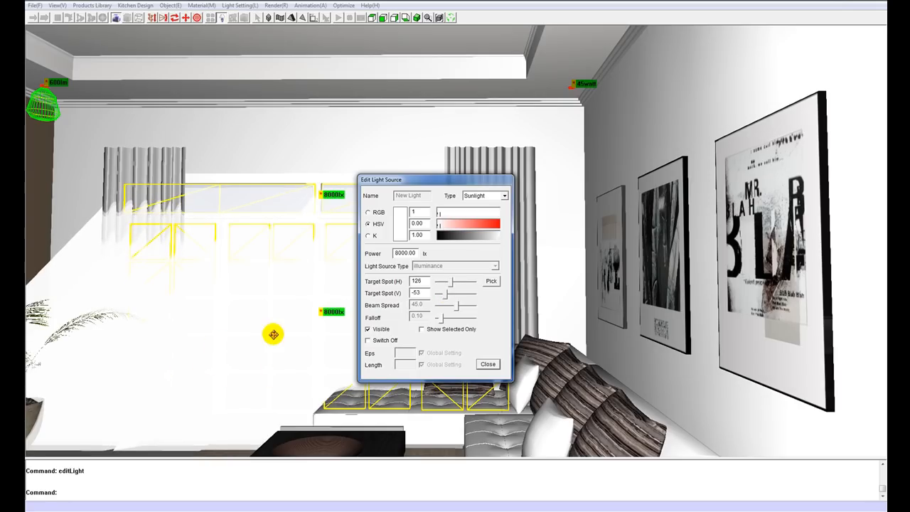
click(490, 364)
- Change the dining room window glass lights to the Sunlight type
drag(314, 320, 396, 312)
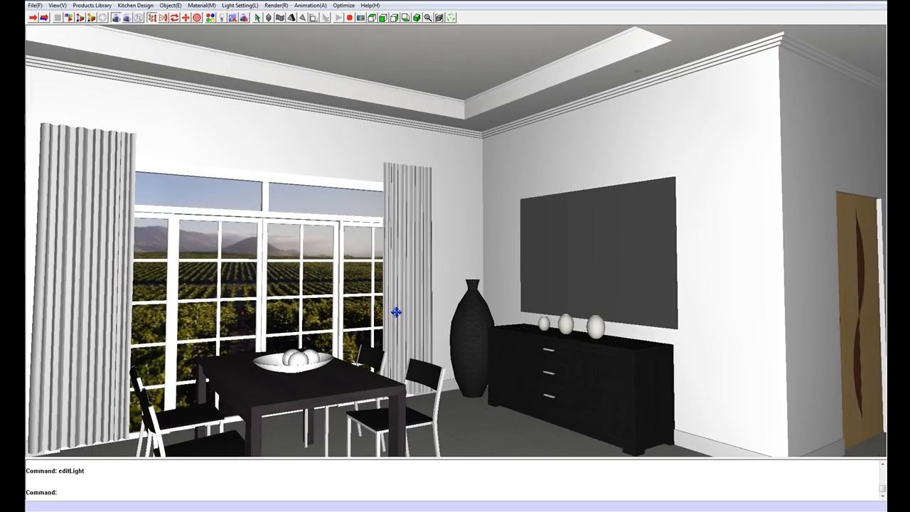
click(222, 17)
drag(429, 153, 214, 332)
click(504, 196)
click(487, 218)
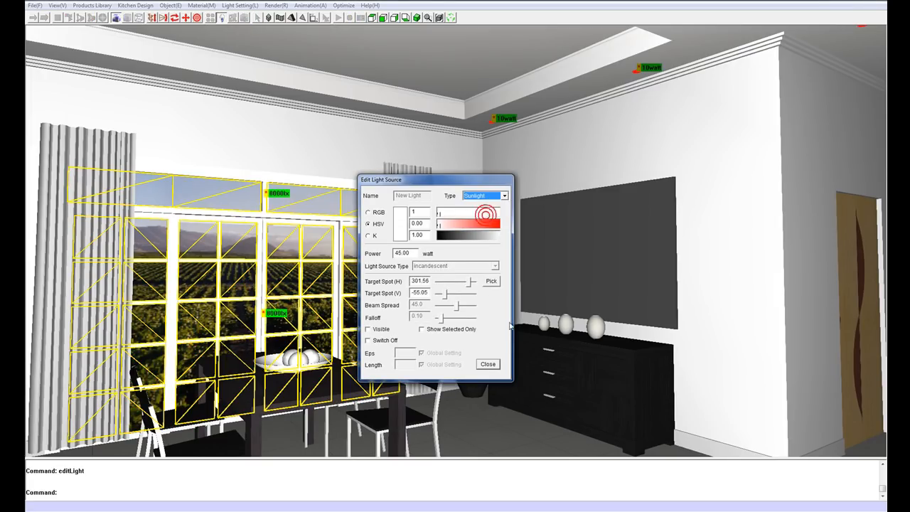
click(488, 364)
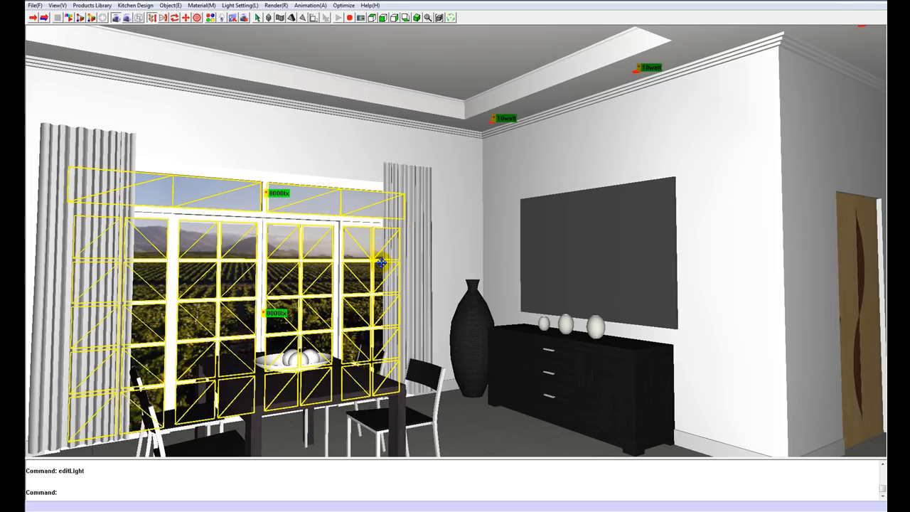
- Activate the sunlight effect in the daylight settings with a sunlight factor of .02
middle_drag(461, 238, 355, 252)
scroll(580, 224, up, 2)
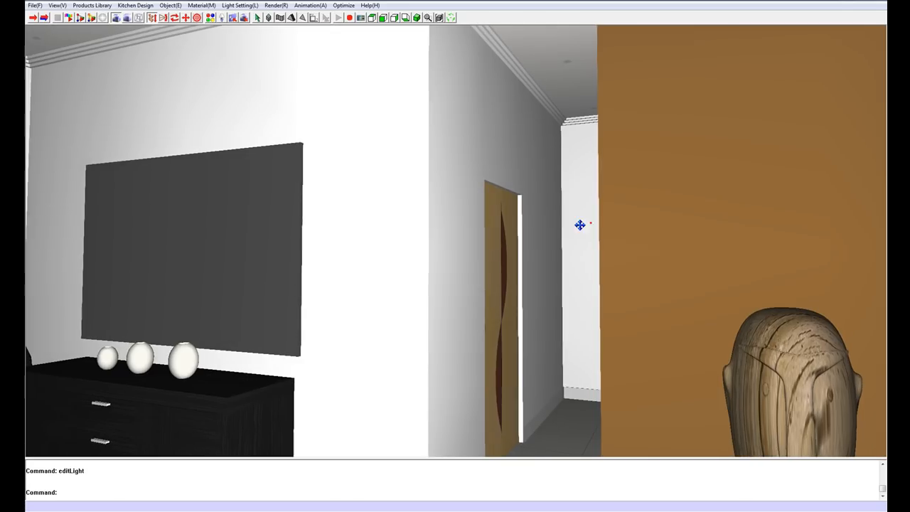
middle_drag(580, 224, 398, 224)
mouse_move(547, 224)
middle_down()
mouse_move(312, 225)
mouse_move(358, 229)
middle_up()
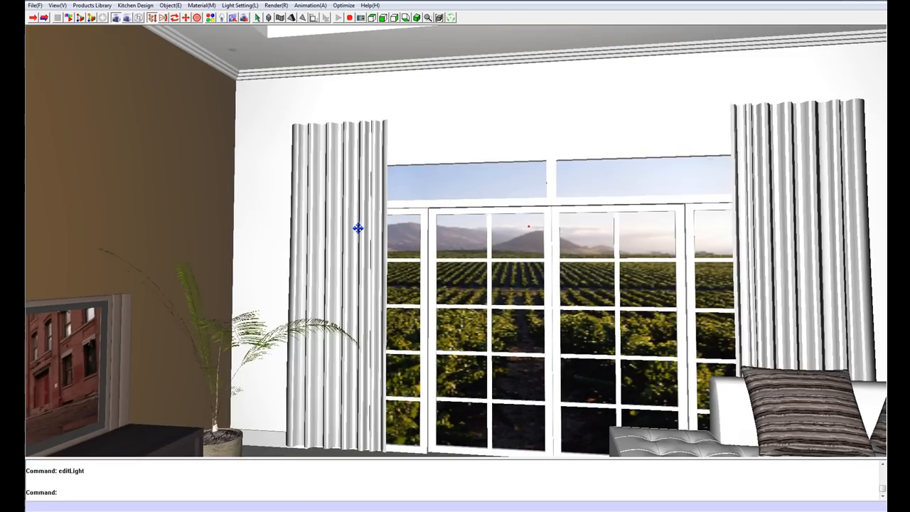
scroll(539, 224, down, 2)
middle_drag(609, 218, 459, 226)
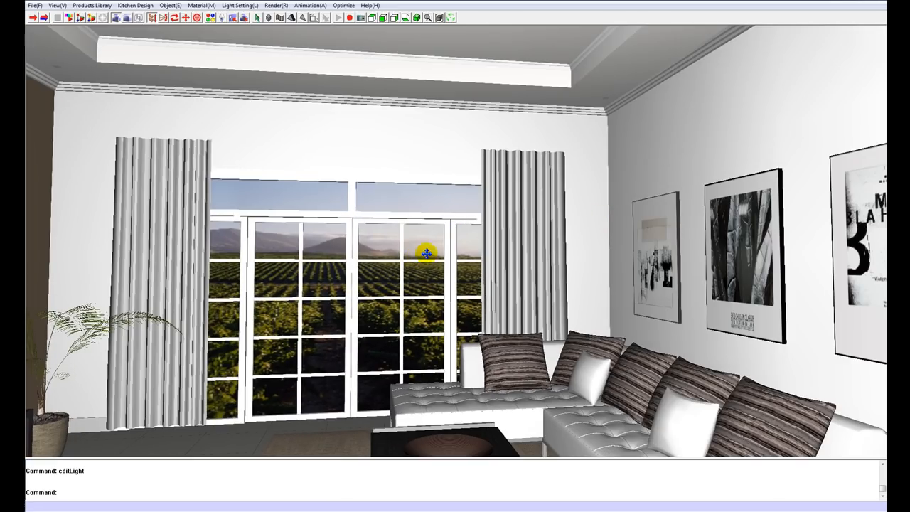
middle_drag(375, 239, 466, 254)
scroll(465, 255, up, 1)
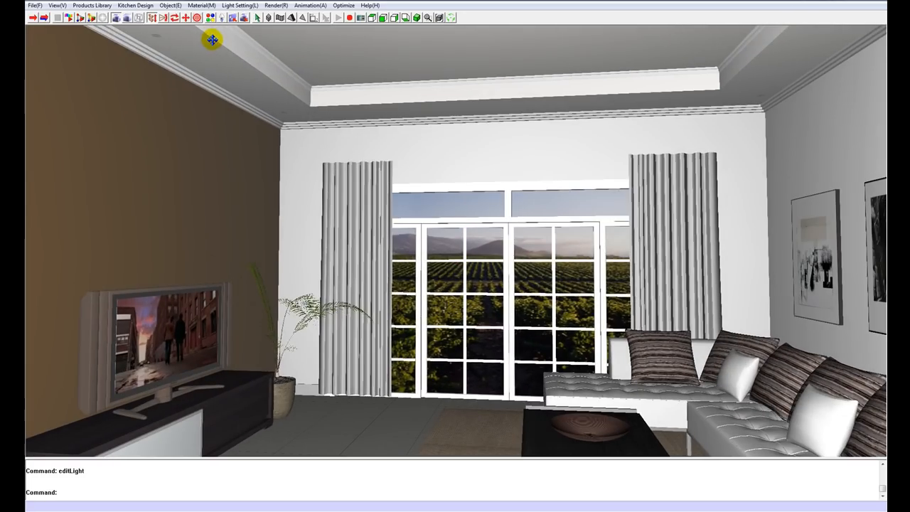
click(234, 6)
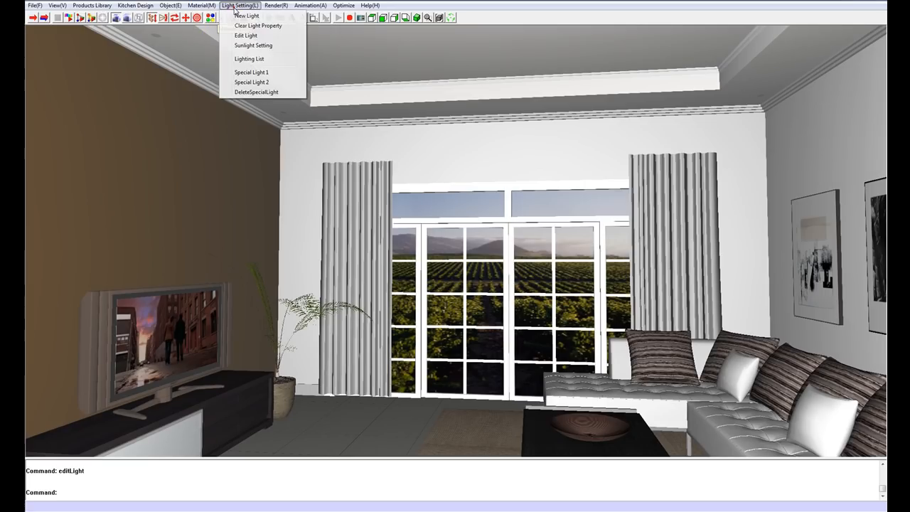
click(253, 47)
click(150, 174)
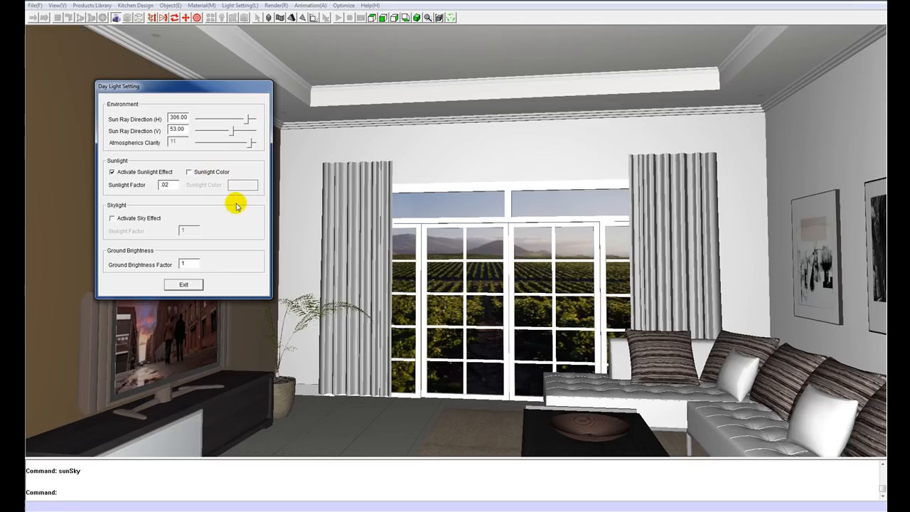
click(194, 288)
drag(422, 234, 309, 224)
drag(365, 254, 384, 187)
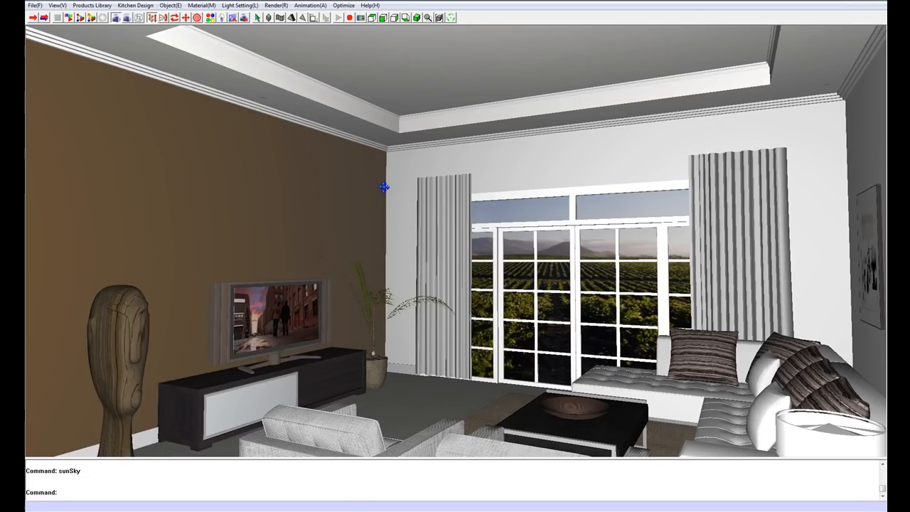
scroll(400, 221, up, 2)
scroll(458, 246, up, 2)
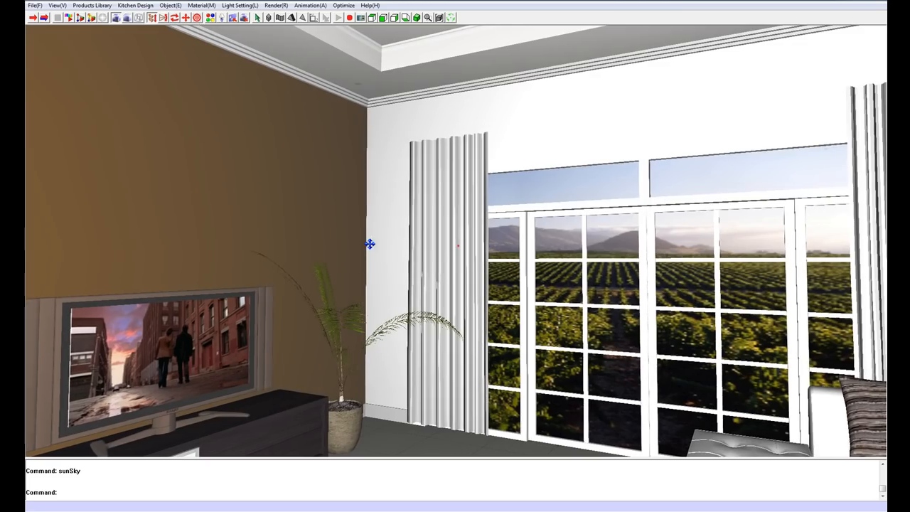
drag(446, 245, 388, 222)
scroll(389, 223, down, 2)
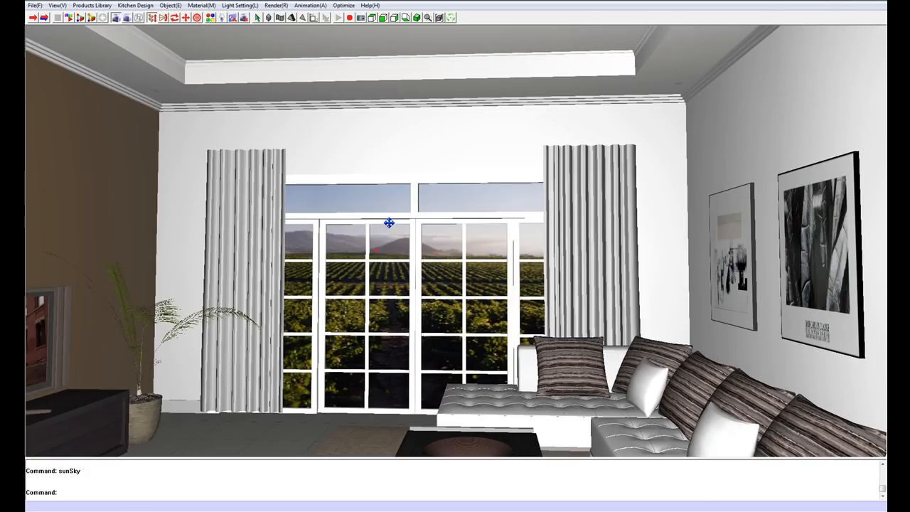